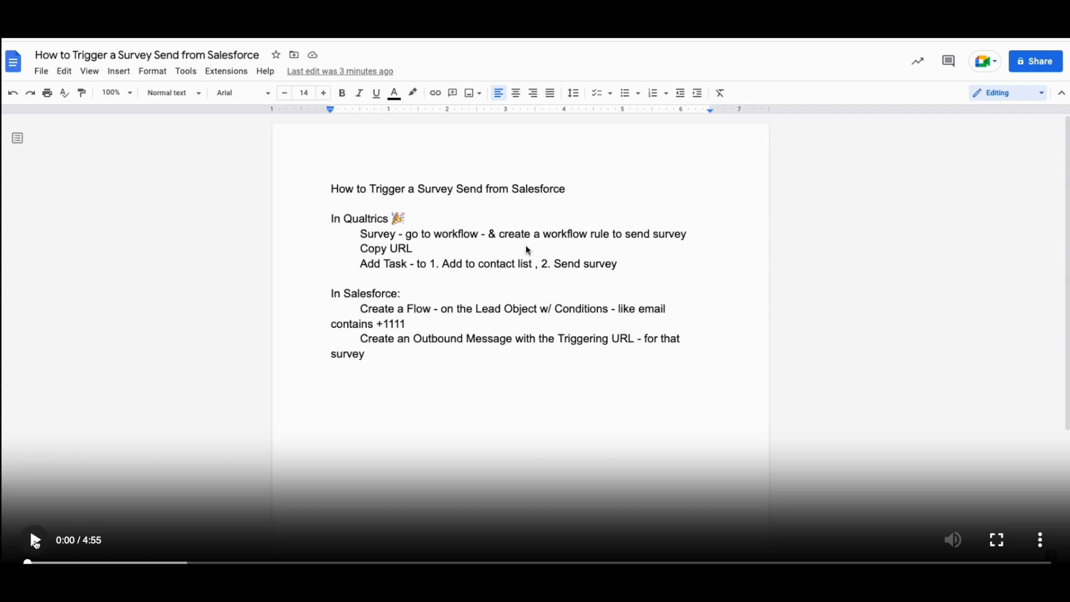
{"action": "left_click", "coordinate": [35, 538]}
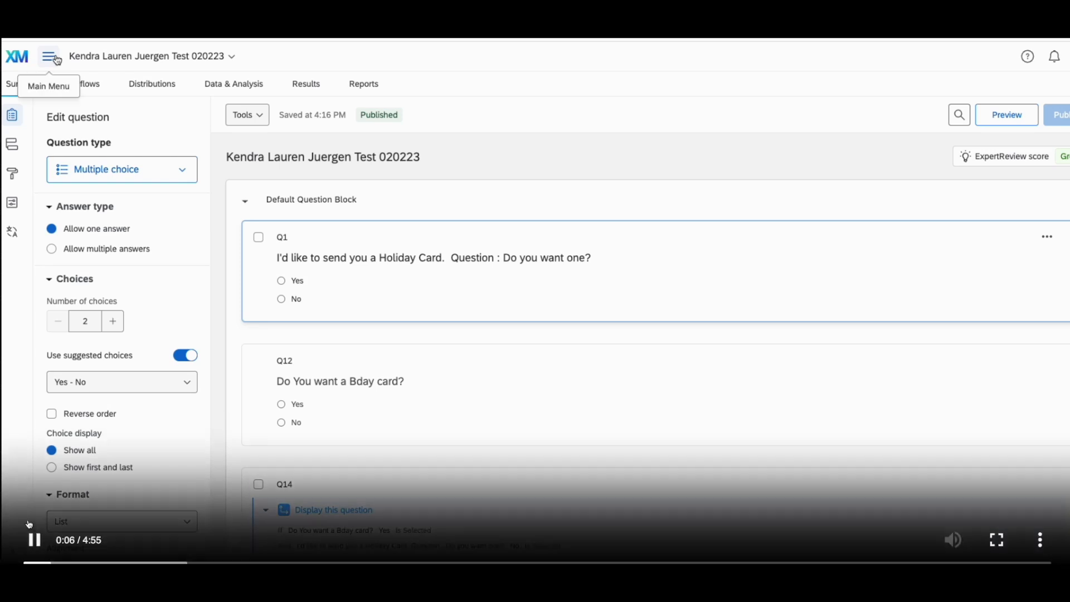
{"action": "left_click", "coordinate": [34, 544]}
{"action": "left_click", "coordinate": [14, 463]}
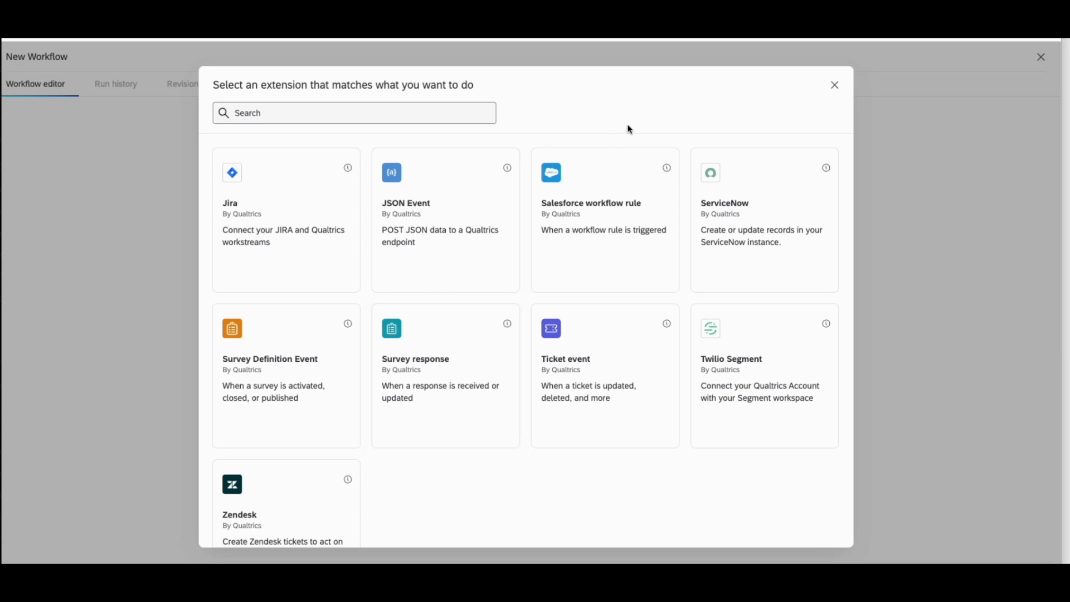
Set a Salesforce workflow rule on the Lead object as the workflow's event and copy its outbound message URL
{"action": "left_click", "coordinate": [615, 237]}
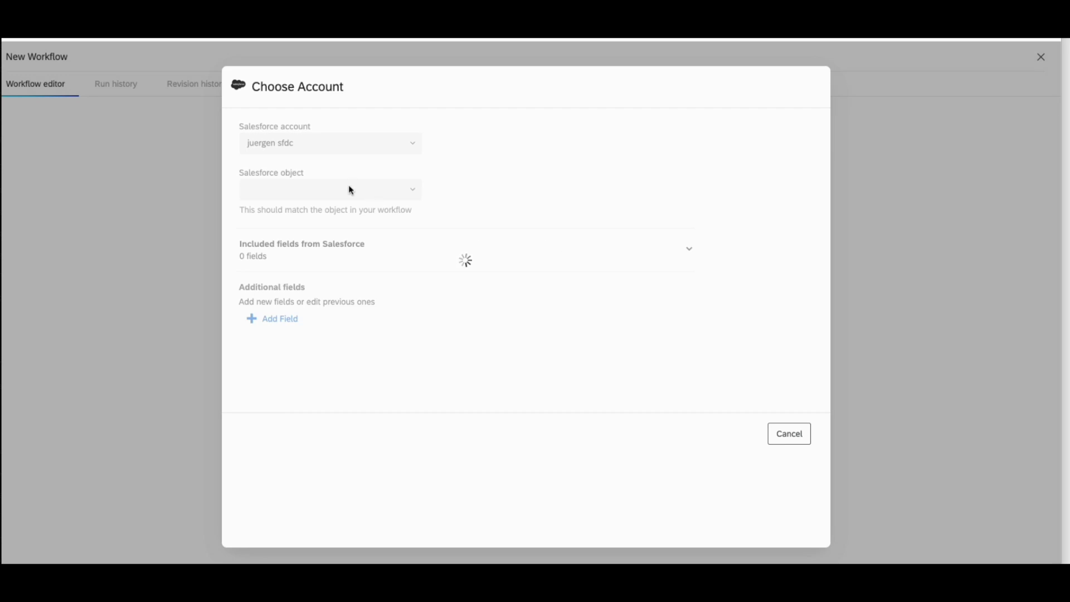
{"action": "left_click", "coordinate": [416, 193]}
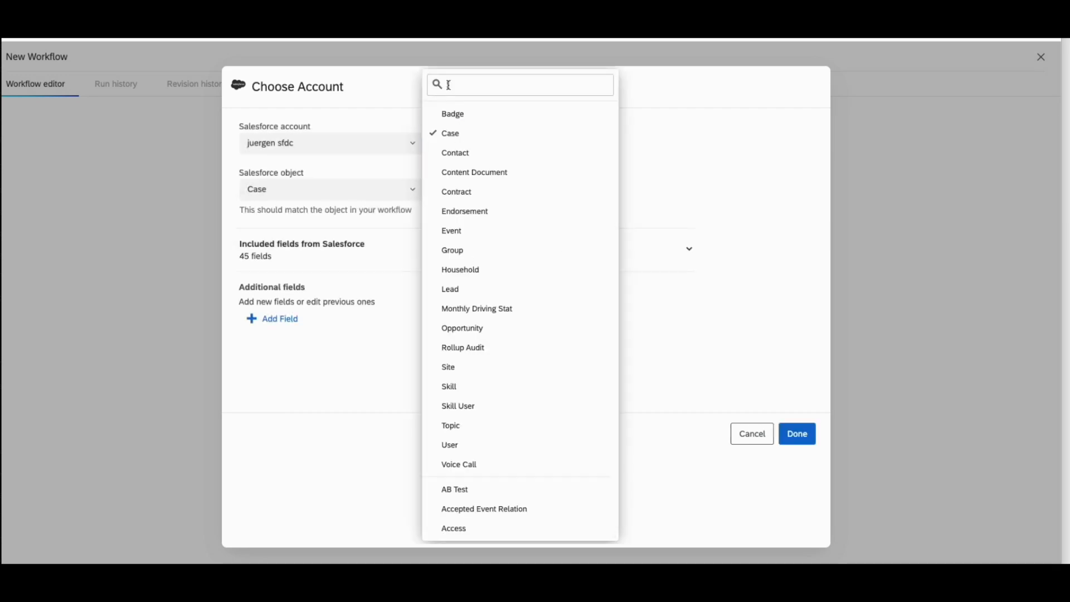
{"action": "left_click", "coordinate": [472, 291]}
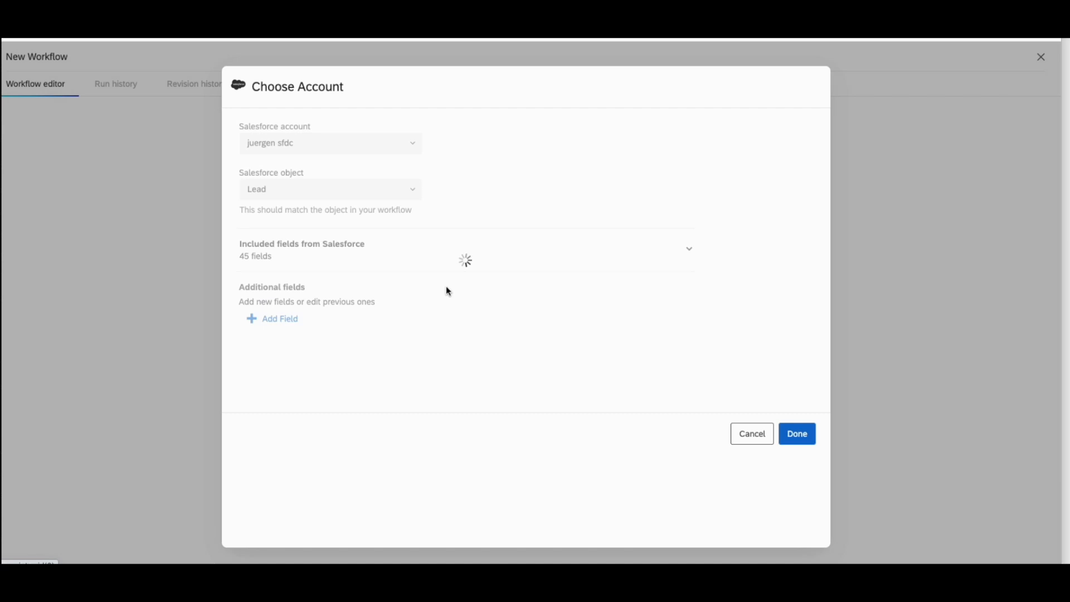
{"action": "left_click", "coordinate": [690, 249]}
{"action": "left_click", "coordinate": [689, 249]}
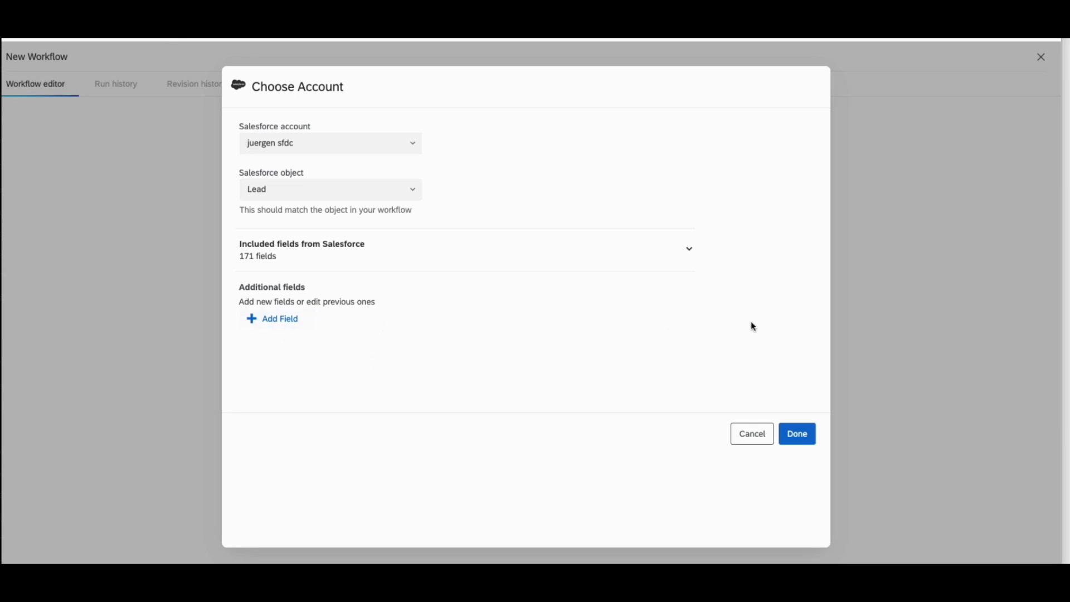
{"action": "left_click", "coordinate": [806, 434]}
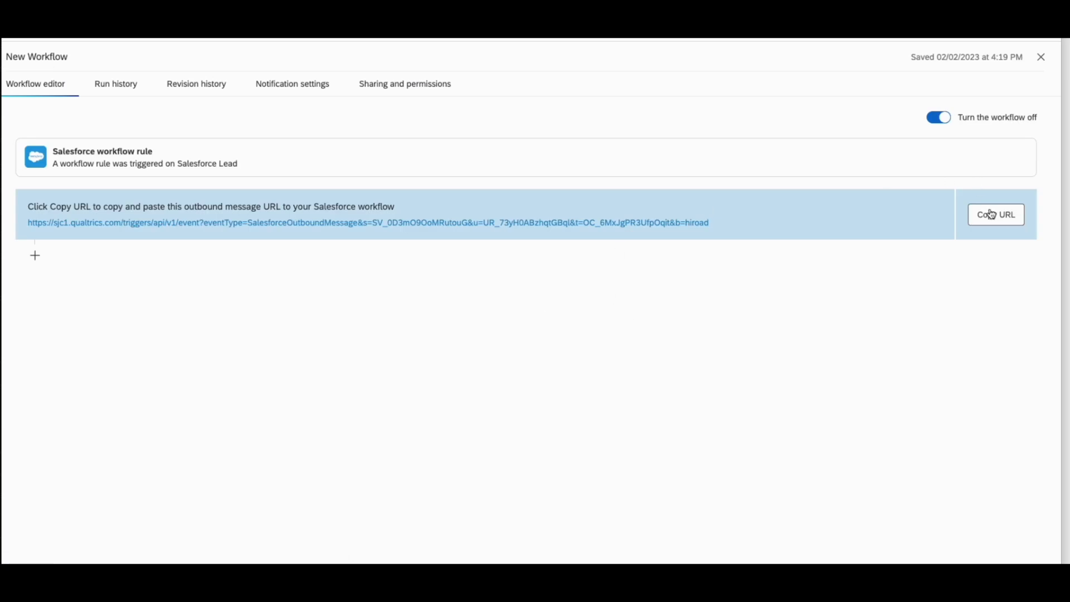
{"action": "left_click", "coordinate": [992, 216]}
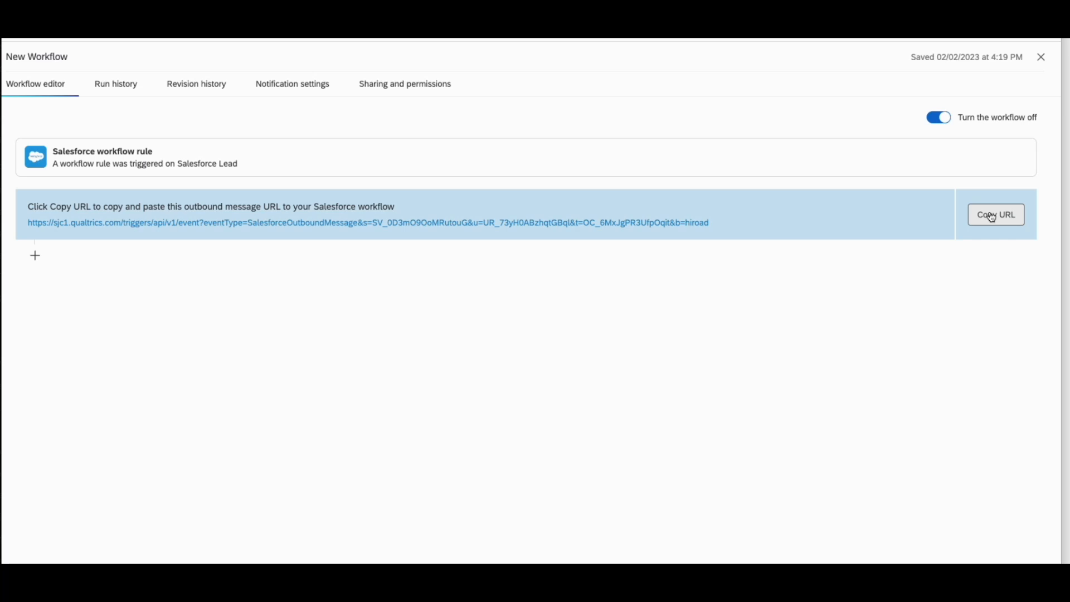
{"action": "left_click", "coordinate": [991, 216]}
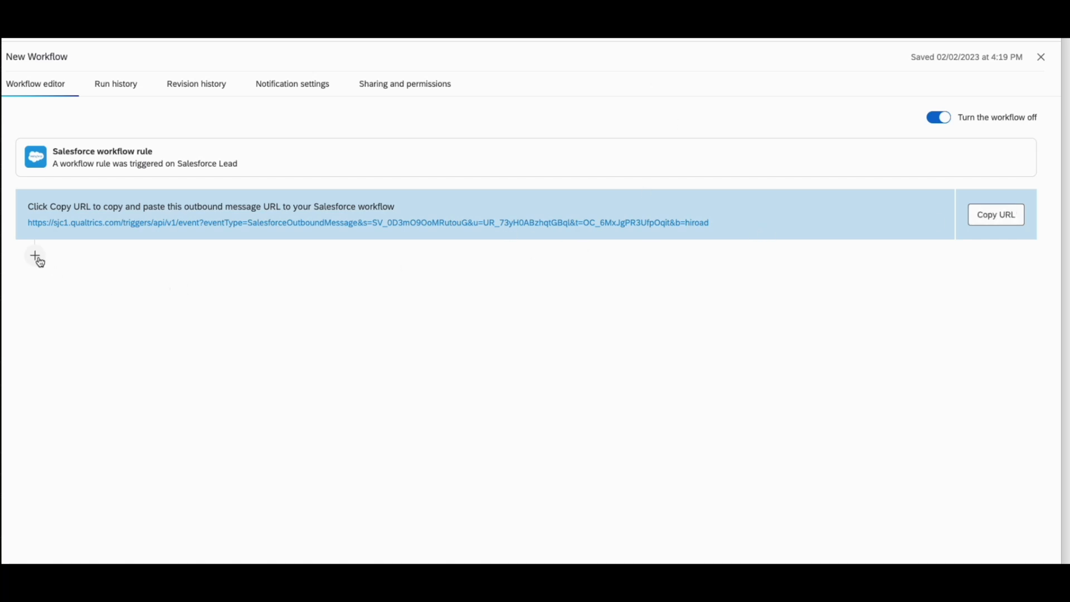
Add an XM Directory task that distributes a survey, and open its contact library choices
{"action": "left_click", "coordinate": [35, 255]}
{"action": "left_click", "coordinate": [58, 285]}
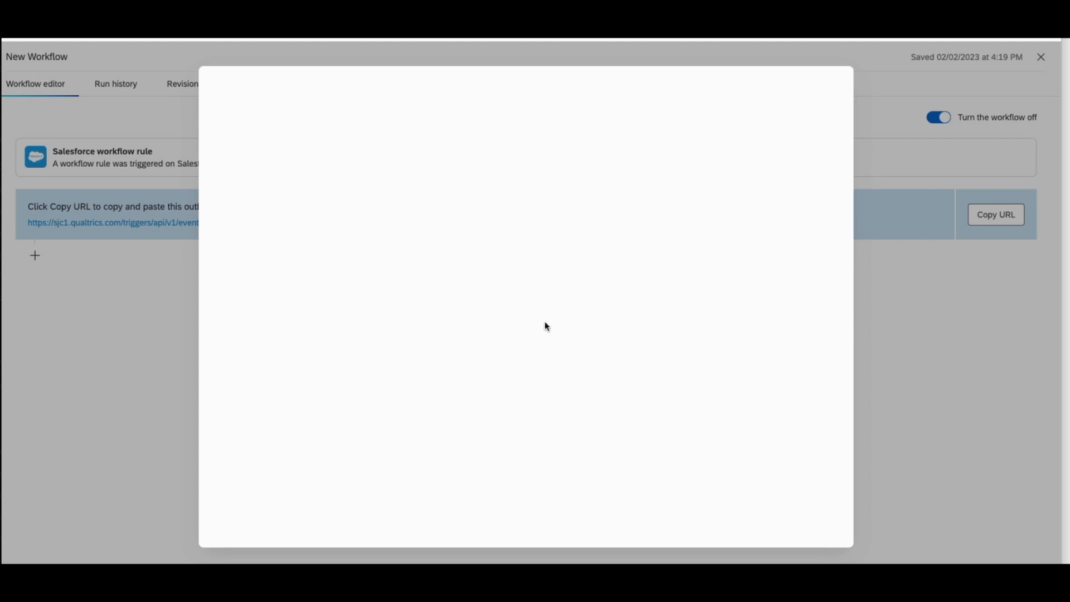
{"action": "scroll", "coordinate": [765, 446], "scroll_direction": "down", "scroll_amount": 10}
{"action": "scroll", "coordinate": [764, 446], "scroll_direction": "down", "scroll_amount": 5}
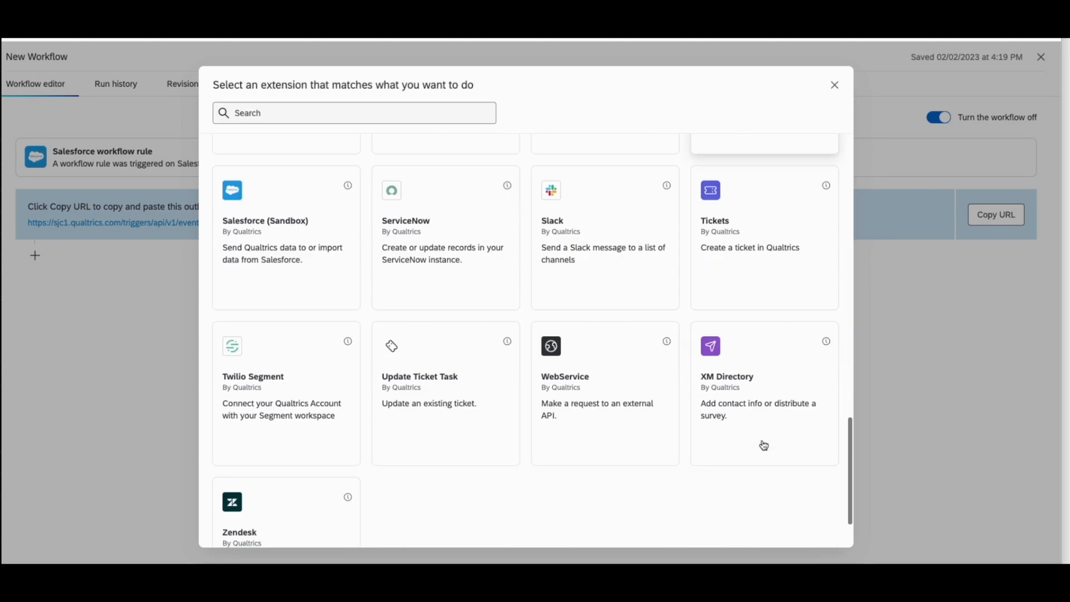
{"action": "left_click", "coordinate": [731, 303]}
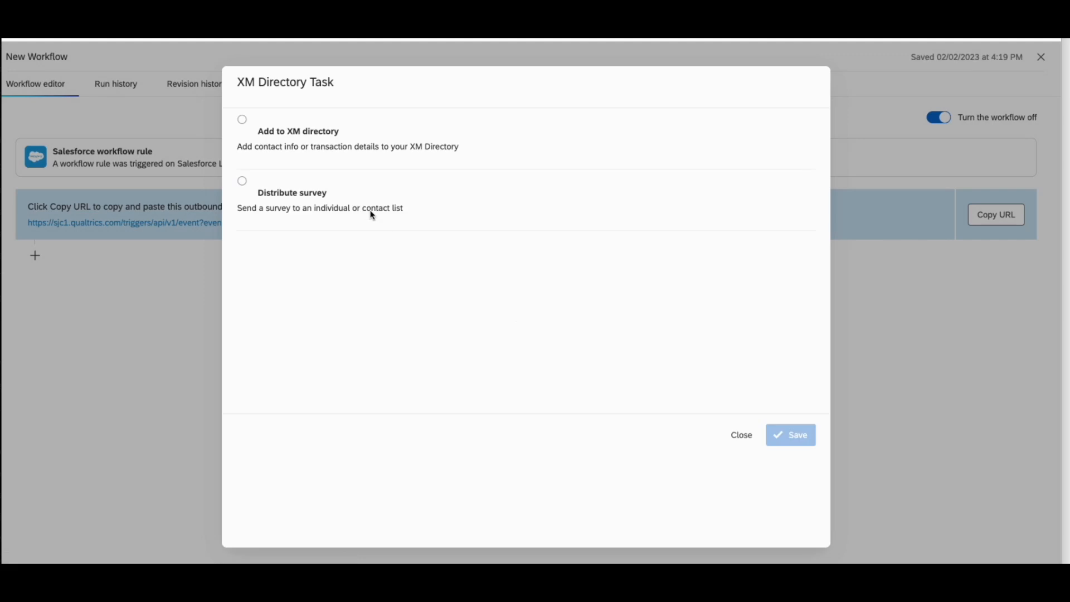
{"action": "left_click", "coordinate": [244, 183]}
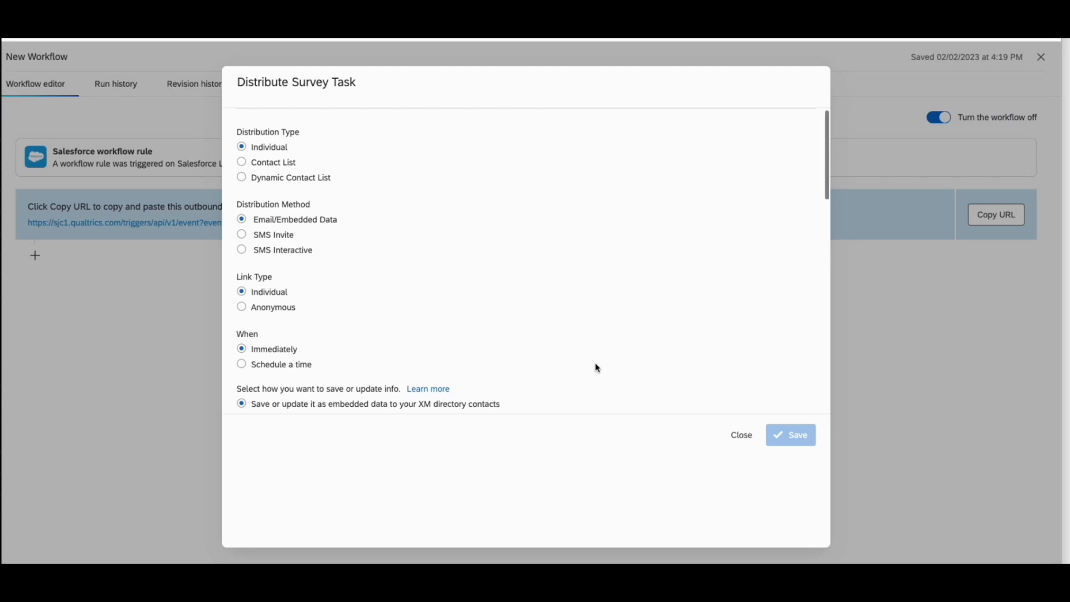
{"action": "scroll", "coordinate": [596, 366], "scroll_direction": "down", "scroll_amount": 5}
{"action": "left_click", "coordinate": [309, 210]}
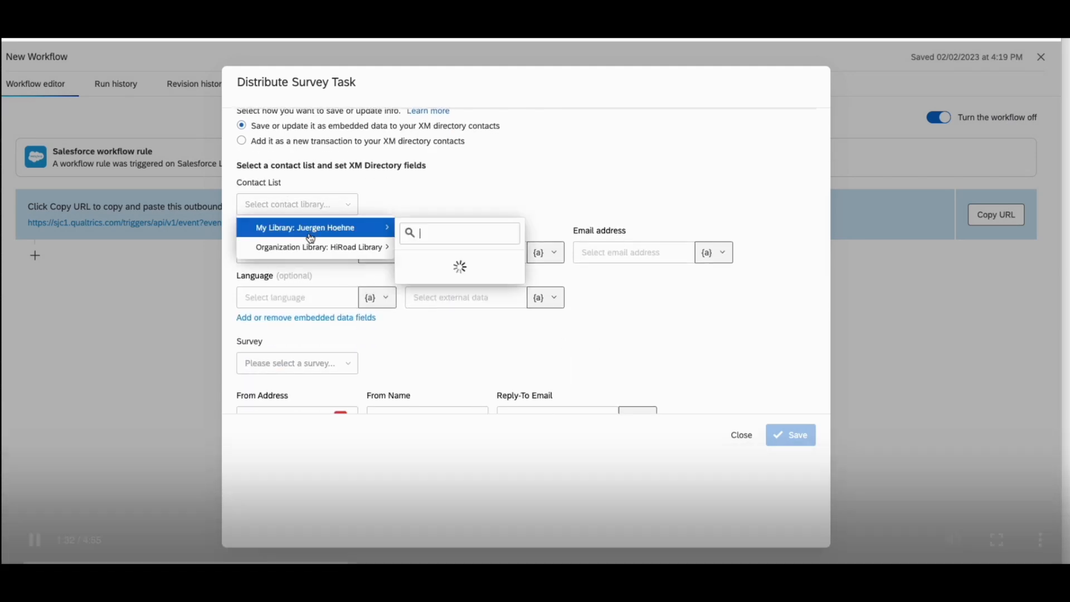
{"action": "left_click", "coordinate": [35, 540]}
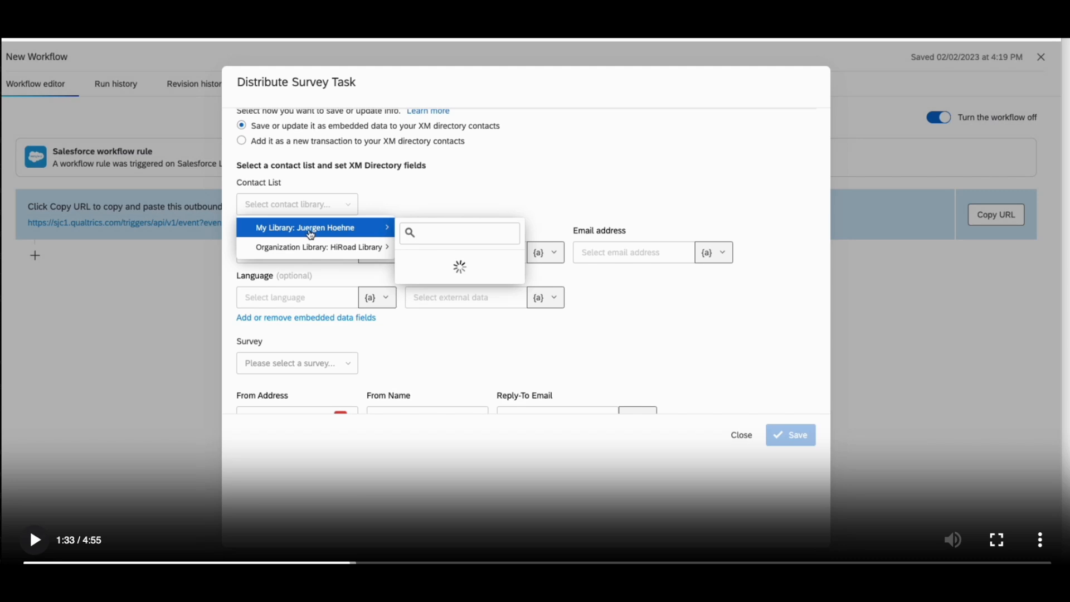
{"action": "left_click", "coordinate": [34, 539]}
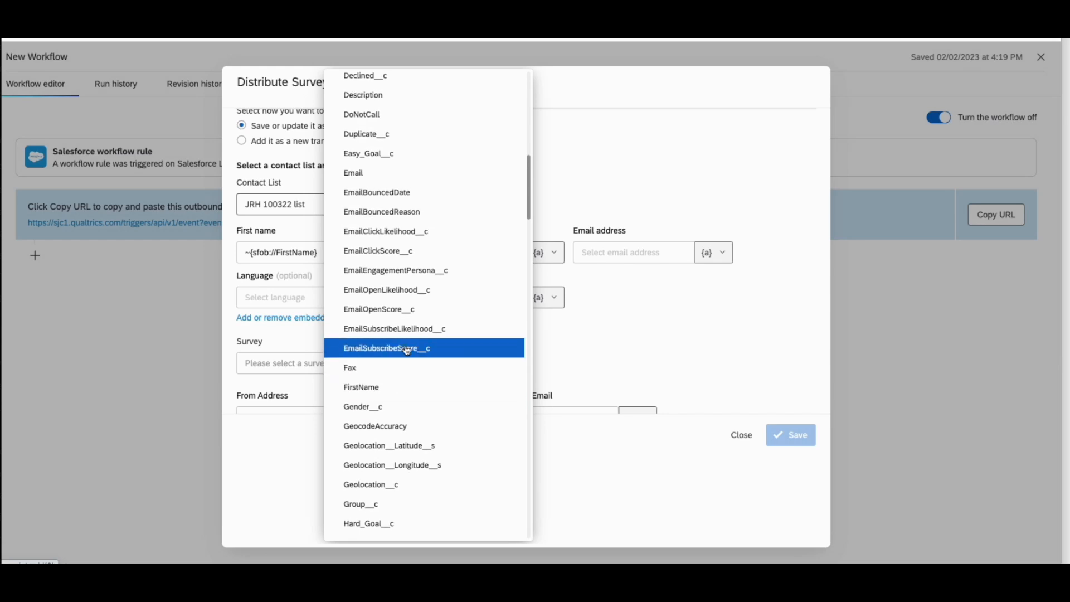
{"action": "left_click", "coordinate": [36, 539]}
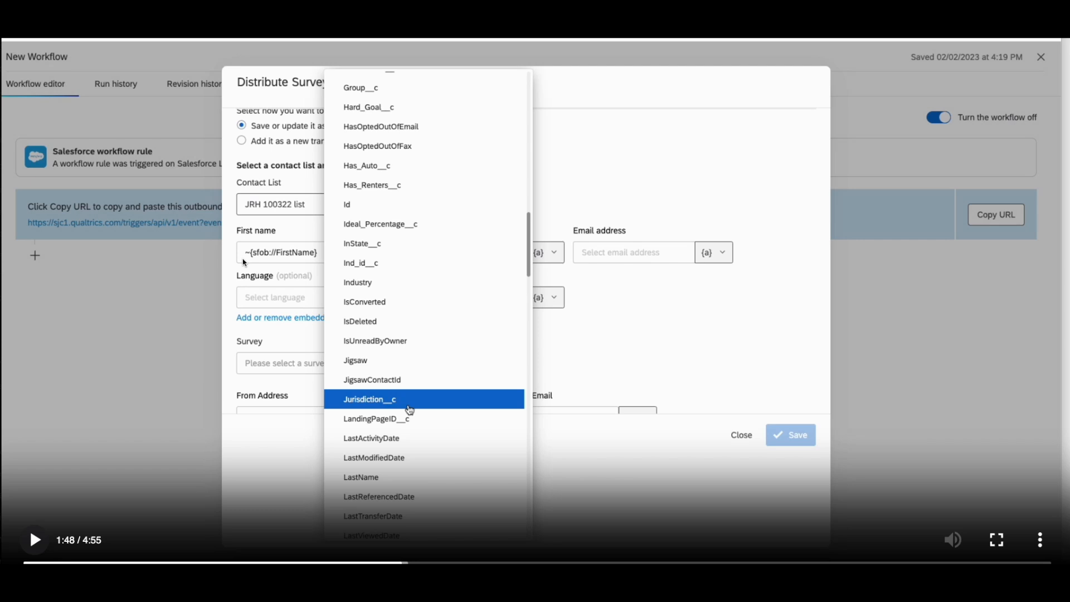
{"action": "left_click", "coordinate": [36, 543]}
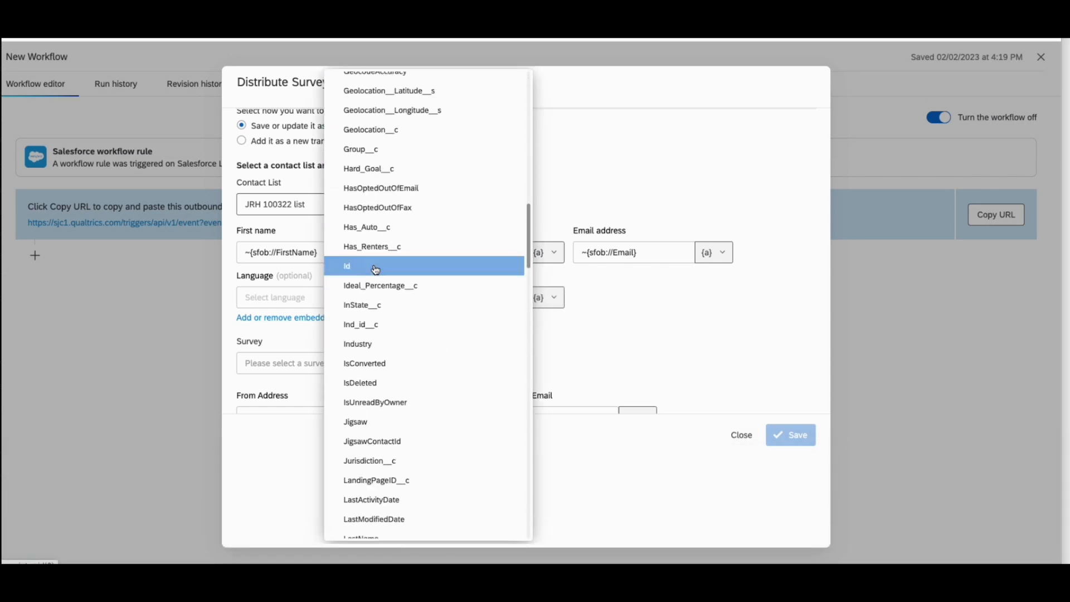
Open the Qualtrics Survey 020223 flow in Salesforce and bring up its start configuration for editing
{"action": "mouse_move", "coordinate": [85, 503]}
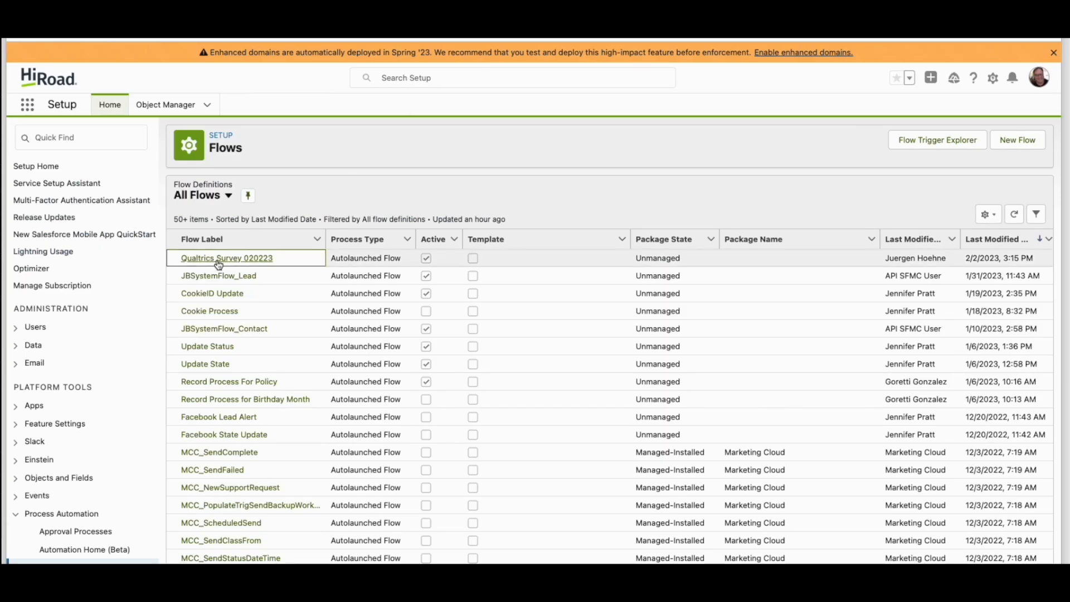
{"action": "left_click", "coordinate": [219, 259]}
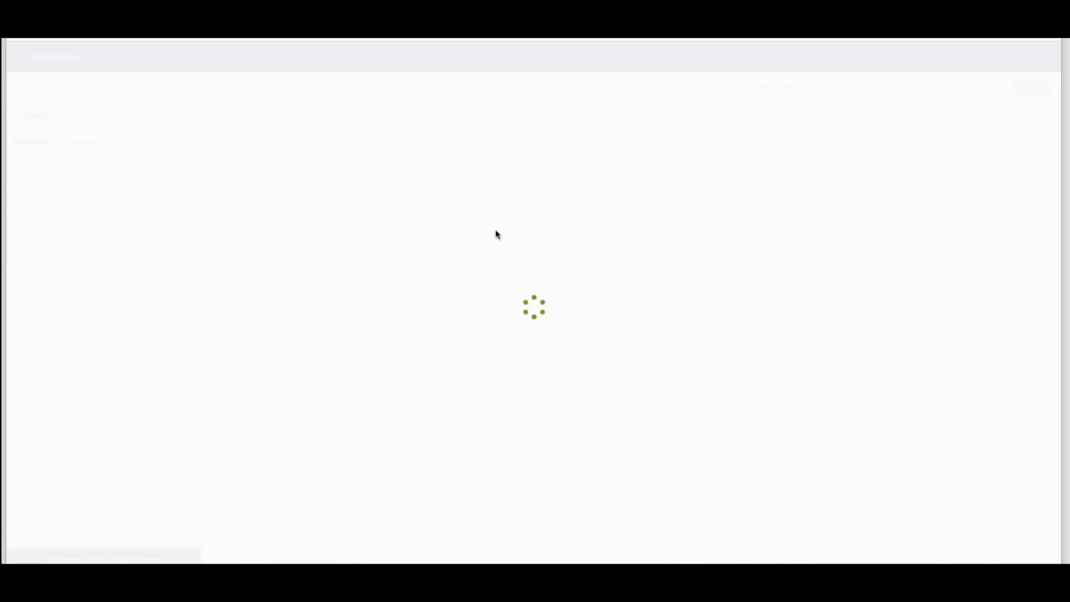
{"action": "left_click", "coordinate": [545, 156]}
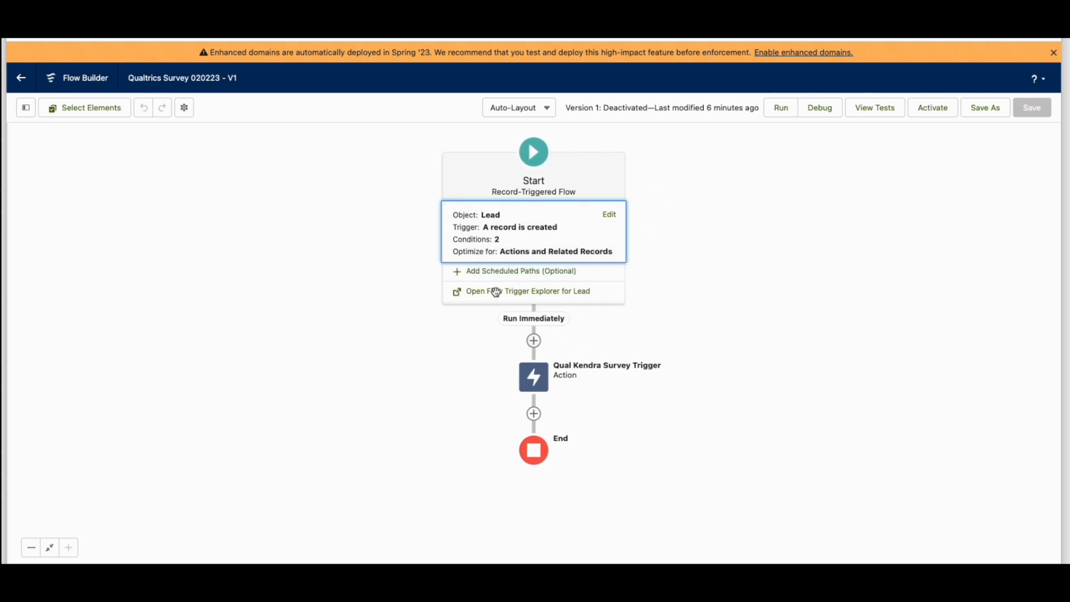
{"action": "left_click", "coordinate": [610, 215]}
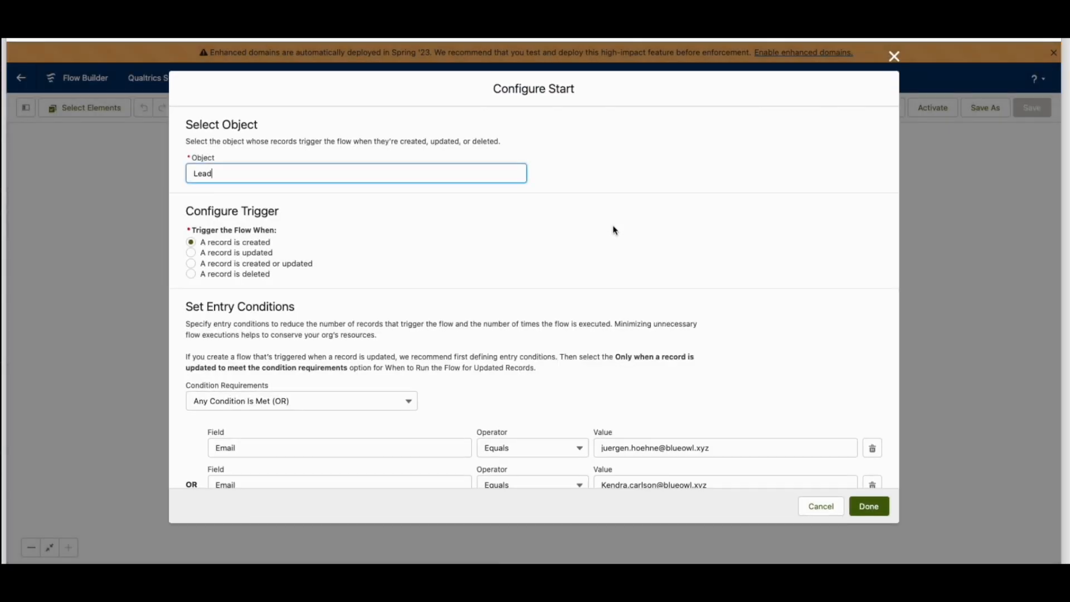
Change the first email entry condition to Contains with the value +333 and apply the start configuration
{"action": "scroll", "coordinate": [676, 251], "scroll_direction": "down", "scroll_amount": 3}
{"action": "left_click", "coordinate": [725, 276]}
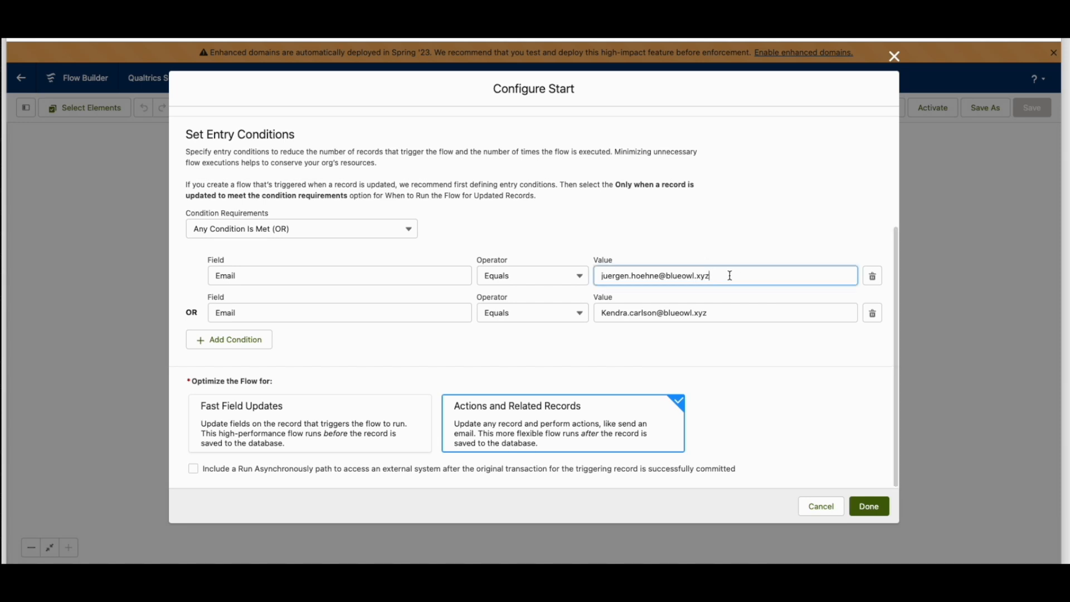
{"action": "left_click", "coordinate": [543, 278]}
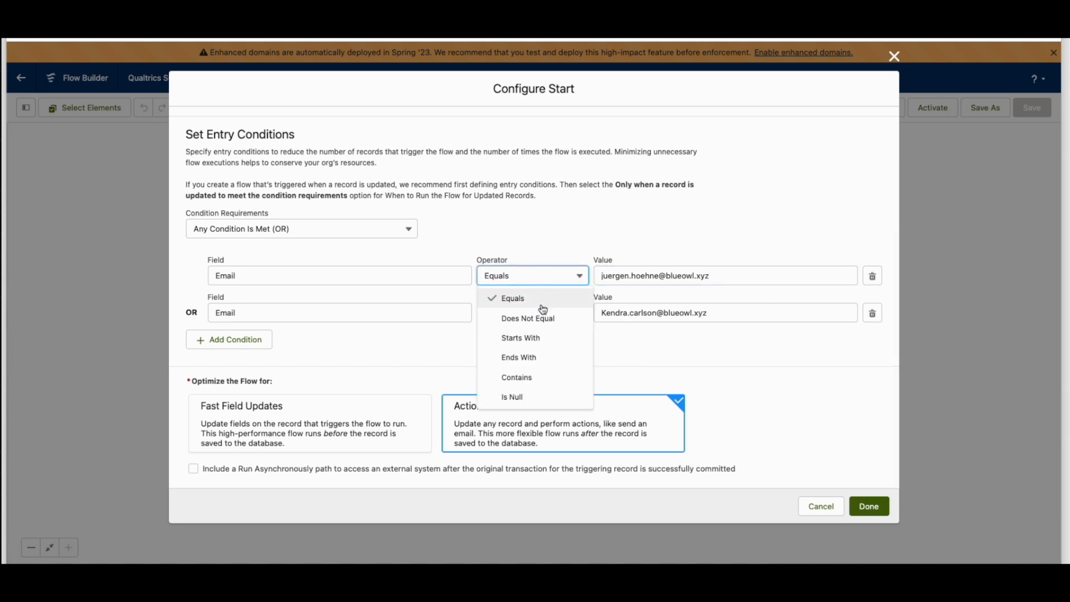
{"action": "left_click", "coordinate": [526, 376]}
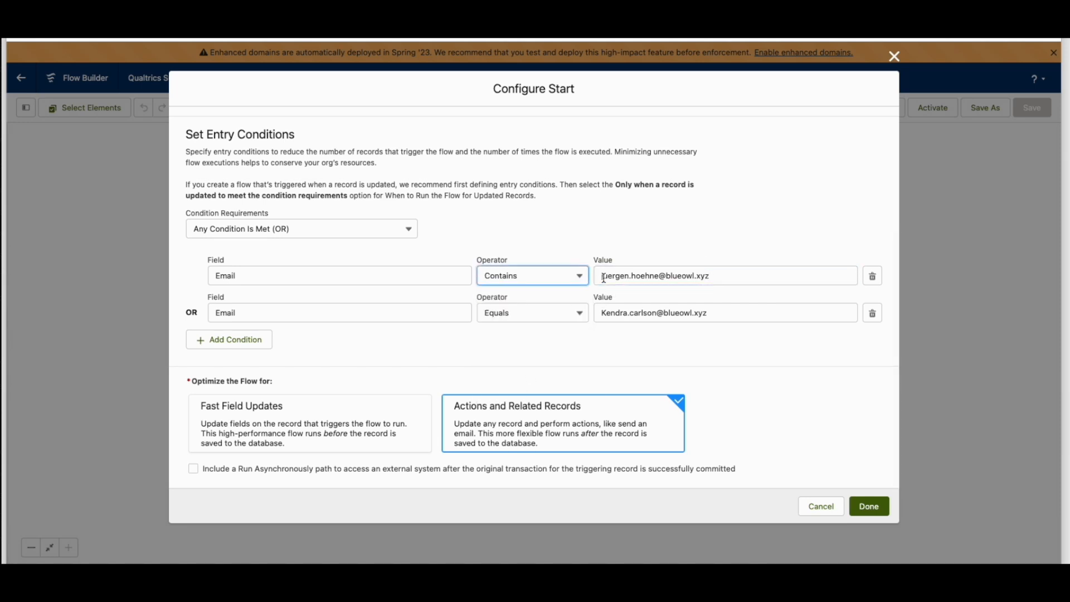
{"action": "left_click_drag", "start_coordinate": [603, 277], "coordinate": [733, 273]}
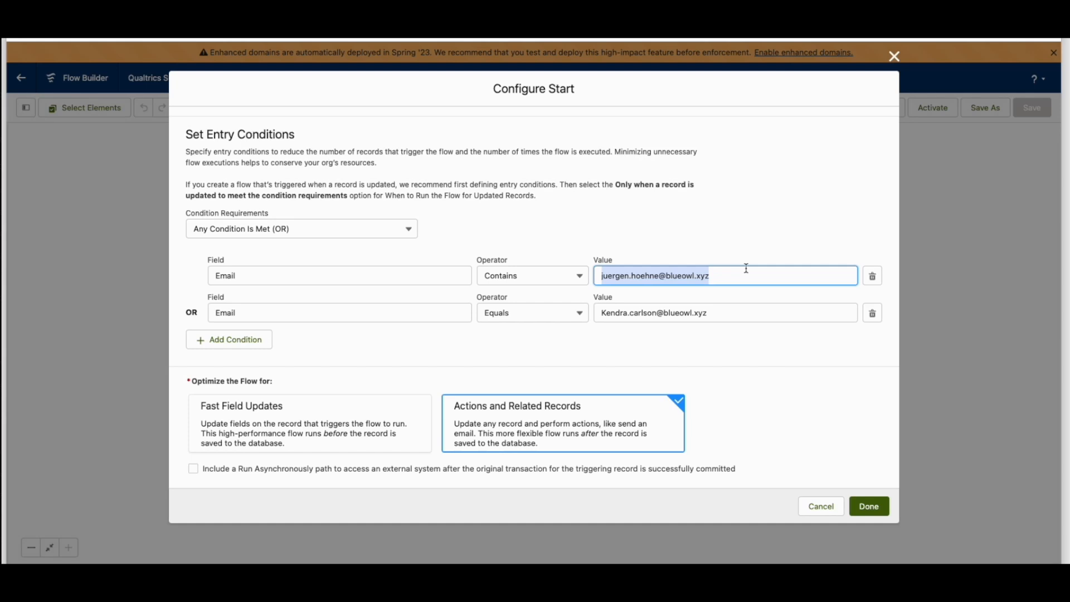
{"action": "type", "text": "+333"}
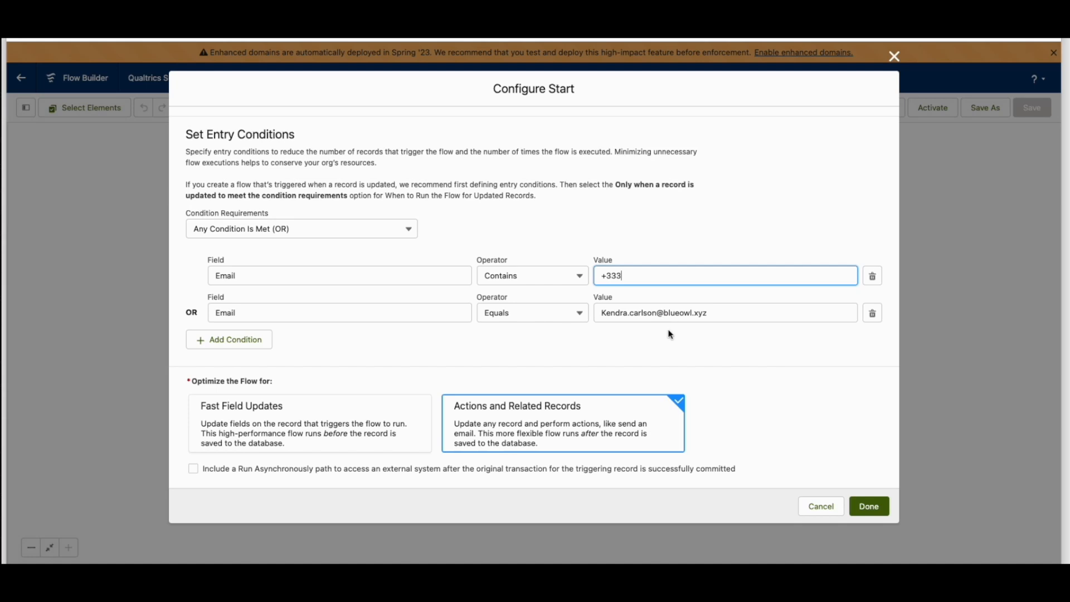
{"action": "left_click", "coordinate": [870, 505]}
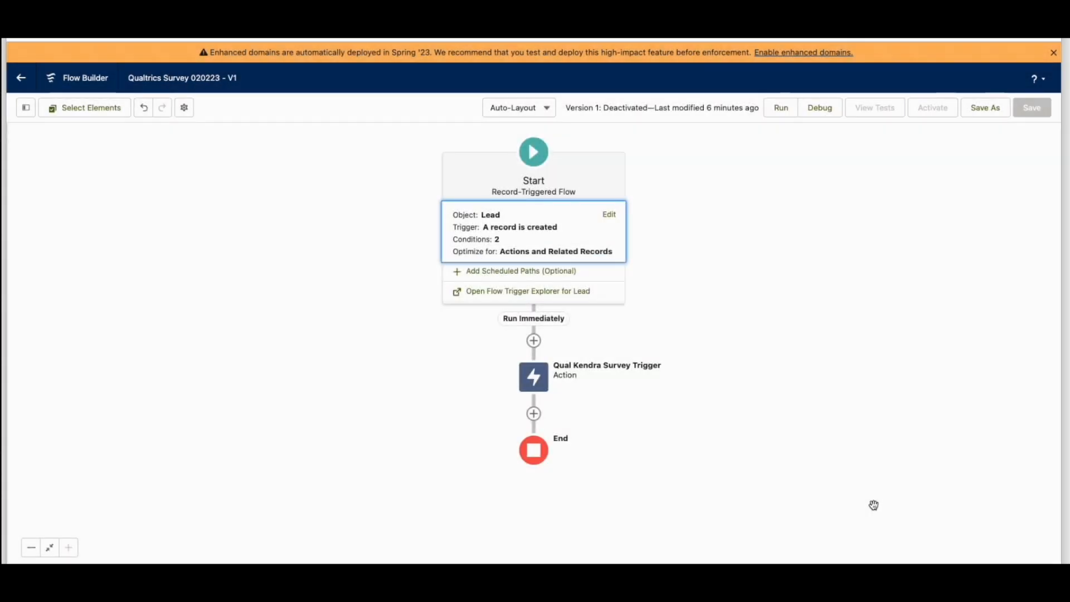
Start a new outbound message in Salesforce Setup for the Lead object
{"action": "left_click", "coordinate": [537, 384]}
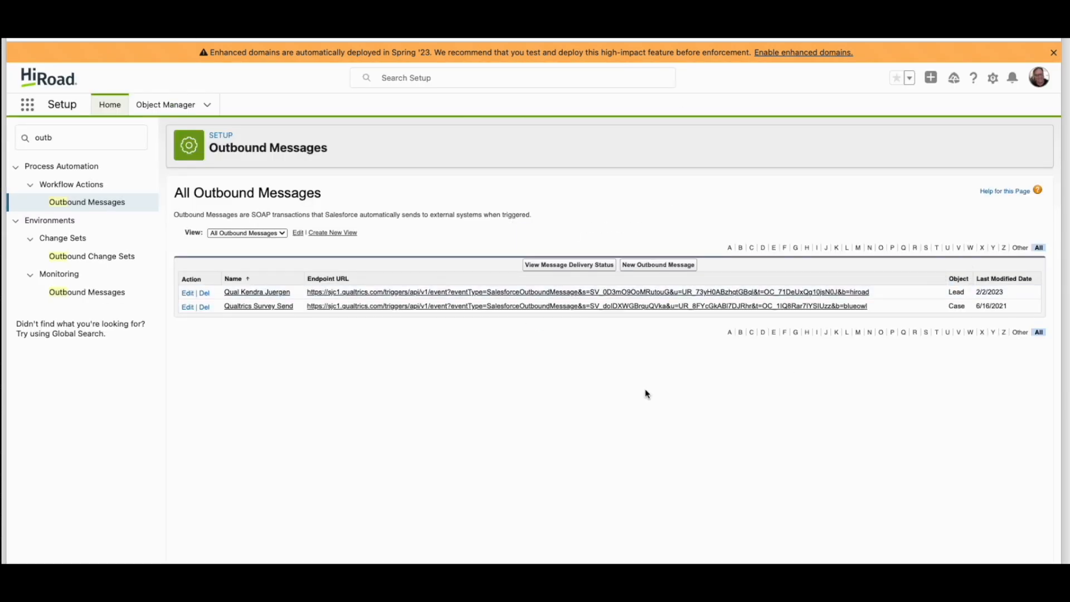
{"action": "left_click", "coordinate": [659, 265]}
{"action": "left_click", "coordinate": [418, 298]}
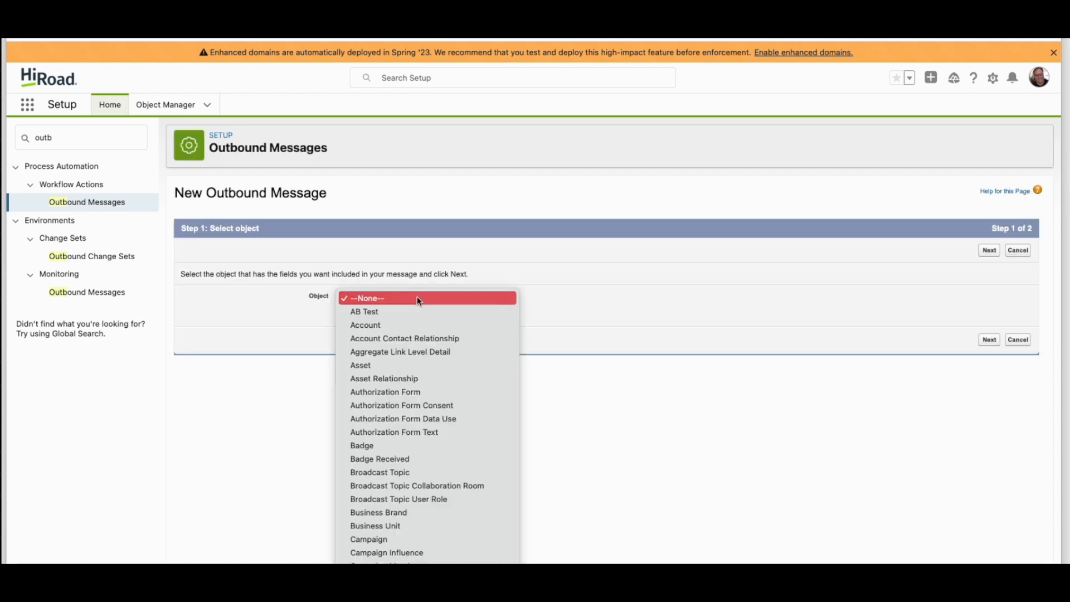
{"action": "scroll", "coordinate": [419, 301], "scroll_direction": "down", "scroll_amount": 5}
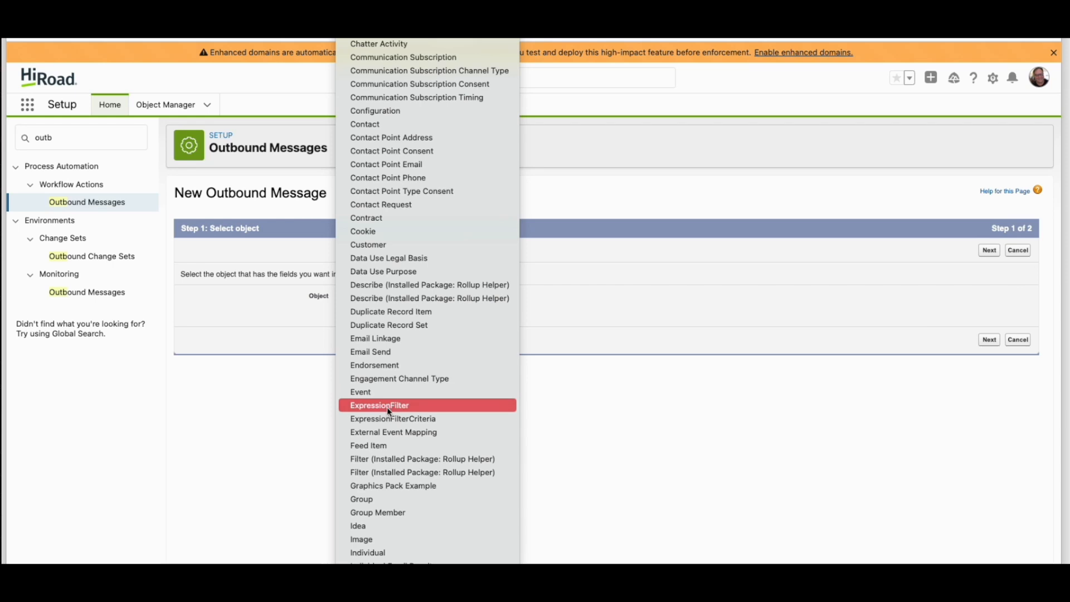
{"action": "scroll", "coordinate": [386, 410], "scroll_direction": "down", "scroll_amount": 10}
{"action": "scroll", "coordinate": [393, 368], "scroll_direction": "up", "scroll_amount": 15}
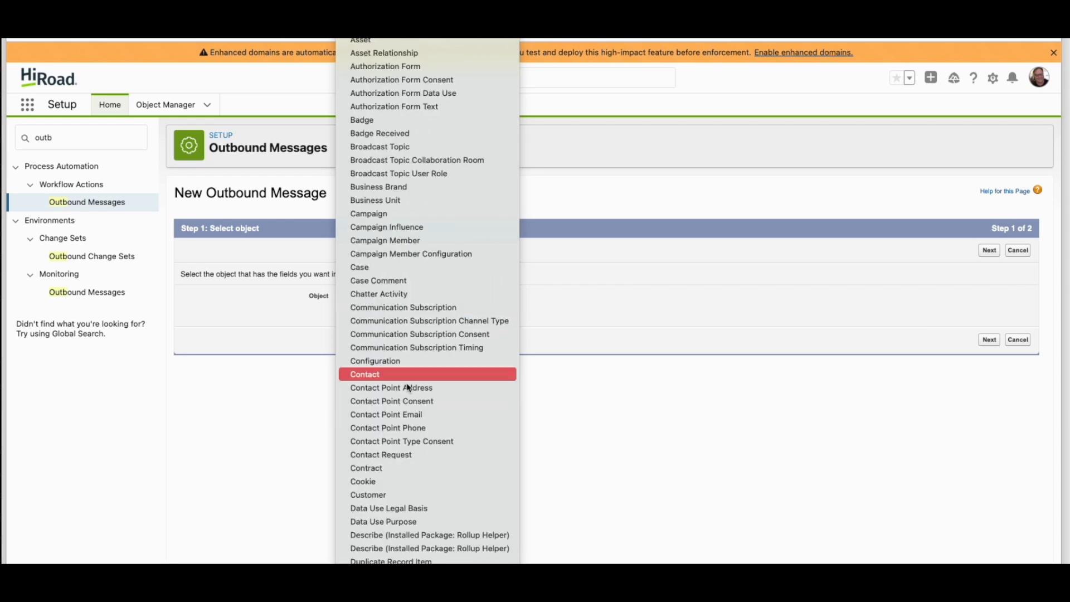
{"action": "scroll", "coordinate": [409, 389], "scroll_direction": "down", "scroll_amount": 10}
{"action": "left_click", "coordinate": [407, 263]}
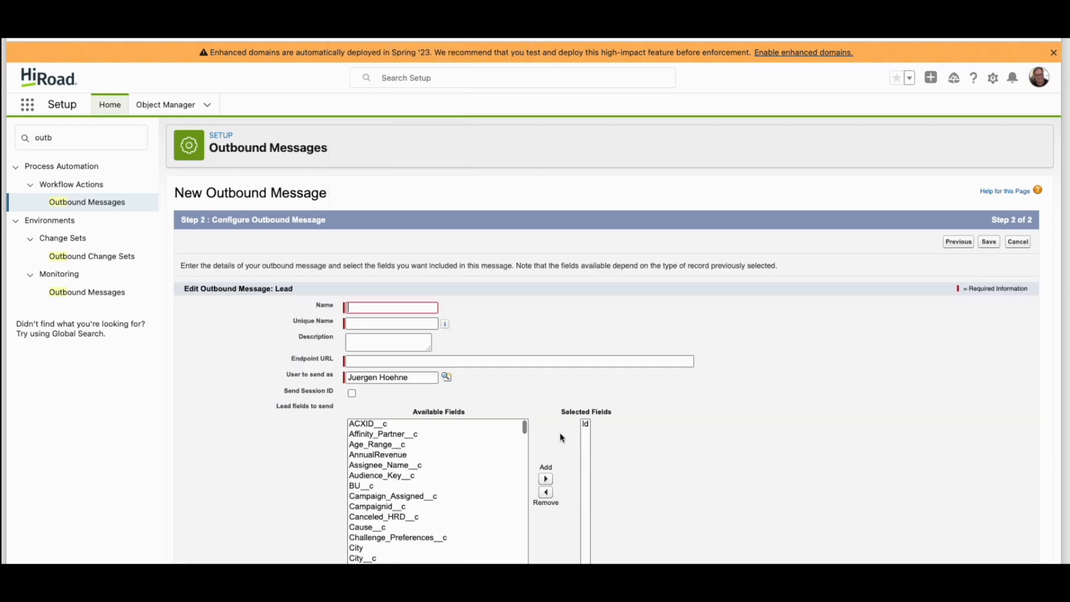
Fill in the copied Qualtrics trigger URL as the endpoint, the name "Example3 survey" and the description "asdfas"
{"action": "left_click", "coordinate": [359, 362]}
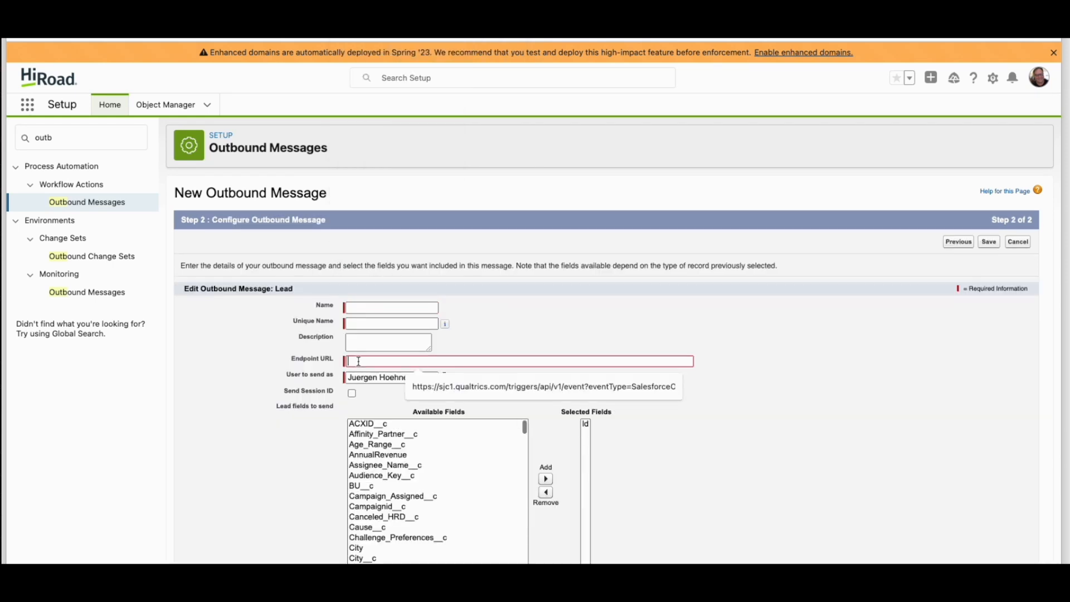
{"action": "left_click", "coordinate": [446, 386]}
{"action": "left_click", "coordinate": [359, 308]}
{"action": "type", "text": "Example3 survey"}
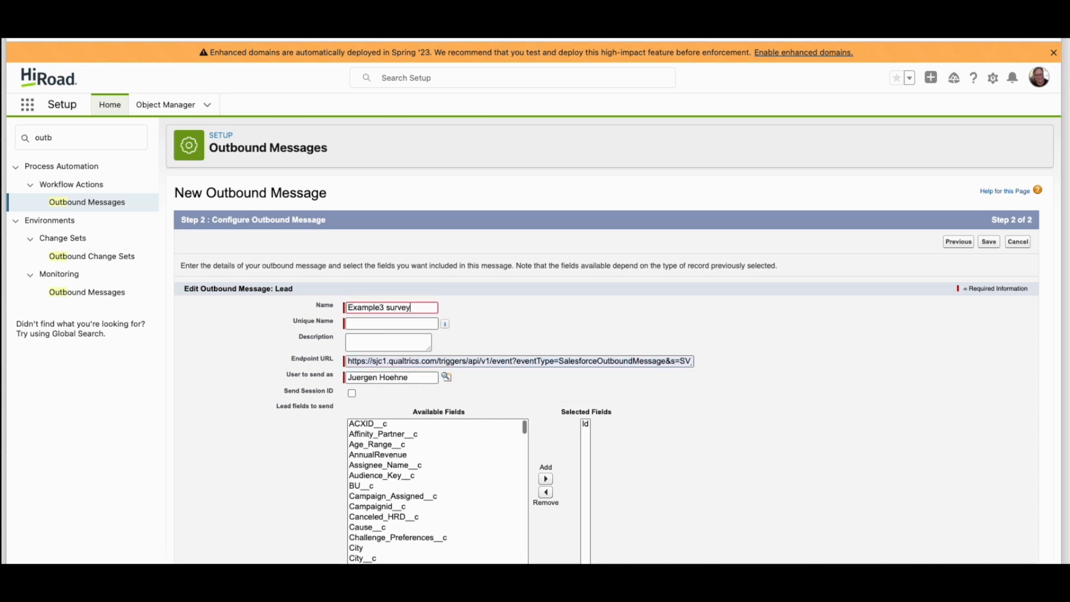
{"action": "key", "text": "Tab"}
{"action": "key", "text": "Tab"}
{"action": "type", "text": "asdfas"}
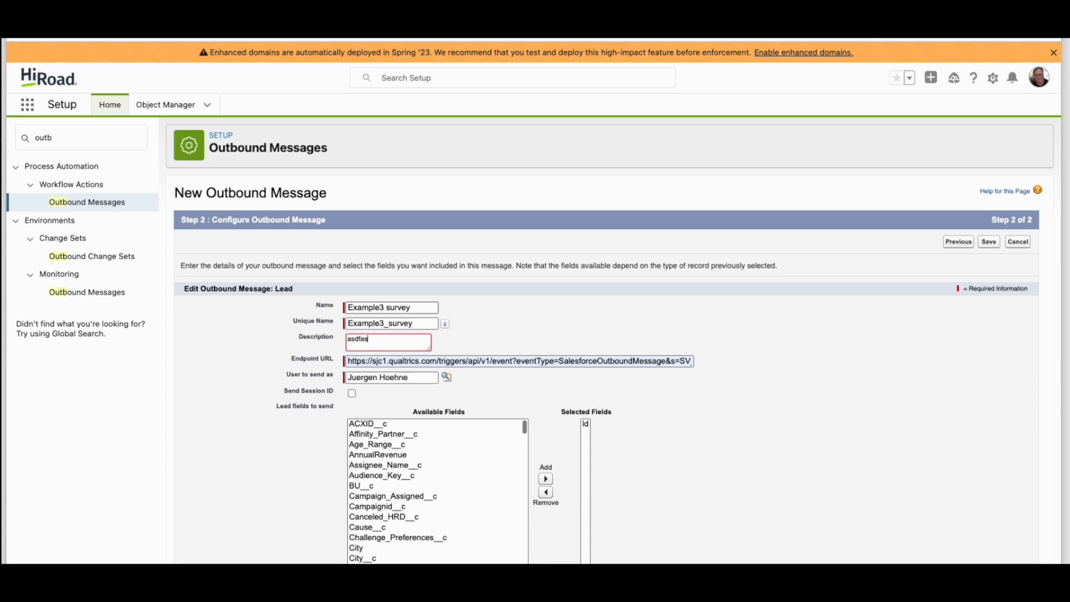
Look through the available Lead fields and enable sending the session ID with the outbound message
{"action": "scroll", "coordinate": [357, 427], "scroll_direction": "down", "scroll_amount": 5}
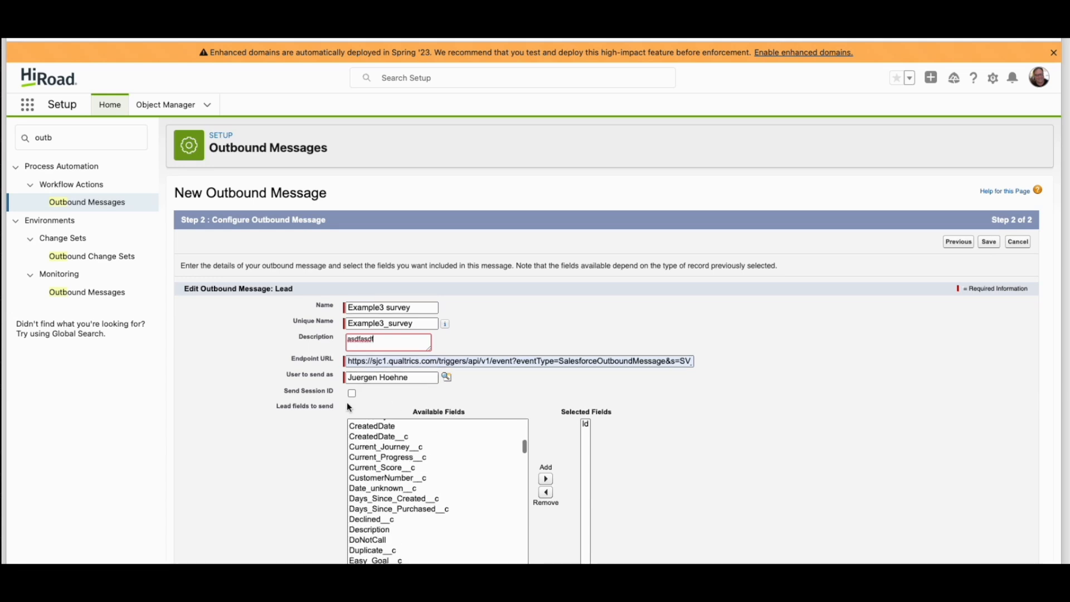
{"action": "left_click", "coordinate": [353, 395]}
{"action": "scroll", "coordinate": [608, 391], "scroll_direction": "down", "scroll_amount": 1}
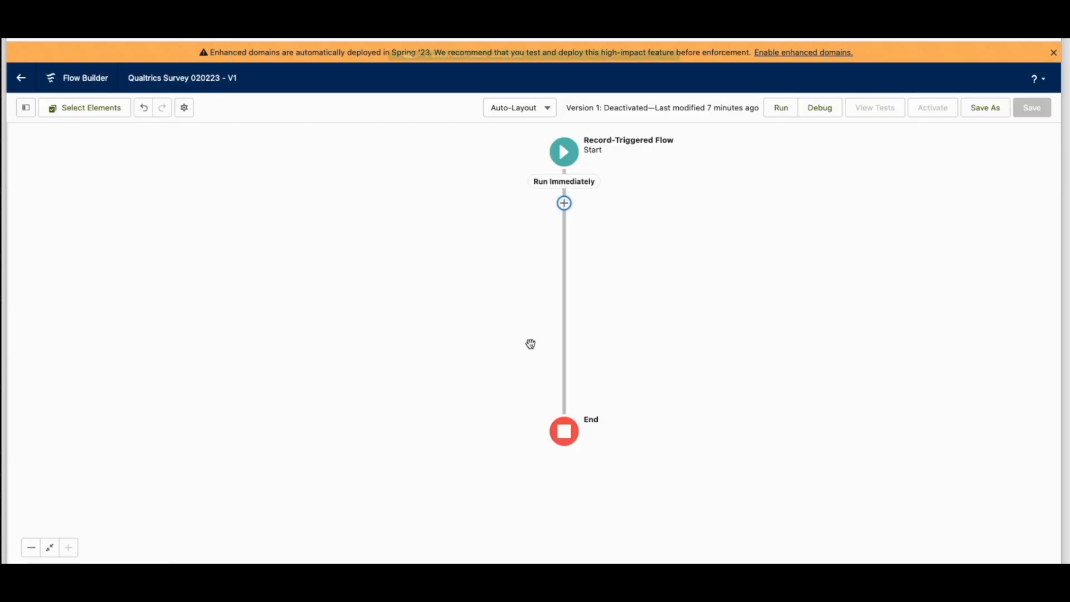
Add an action after the flow's start element, choosing Example3 survey from the Outbound Message category
{"action": "left_click", "coordinate": [564, 203]}
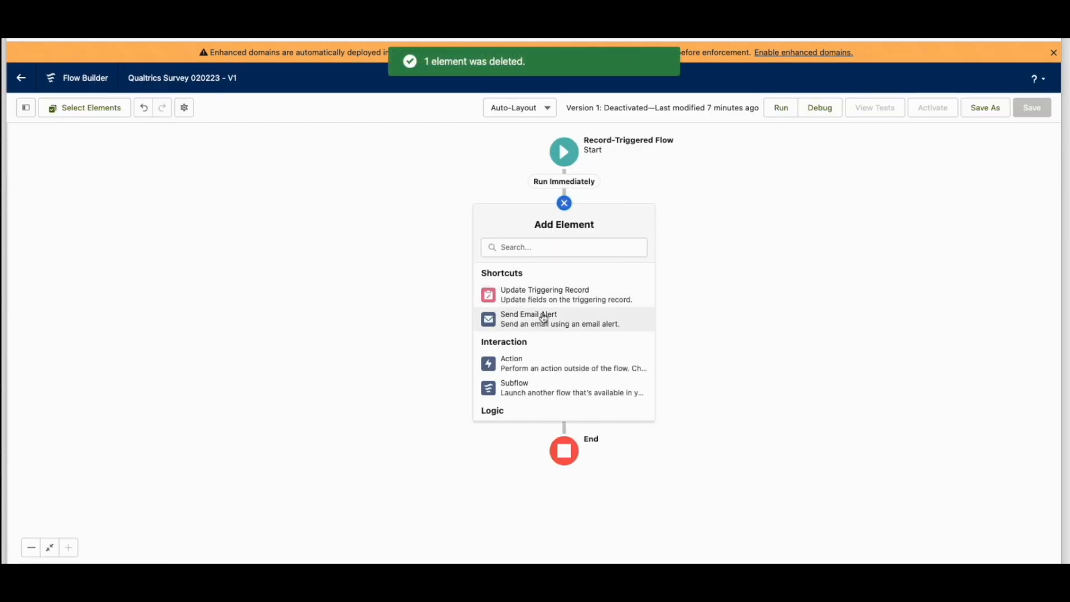
{"action": "left_click", "coordinate": [546, 366]}
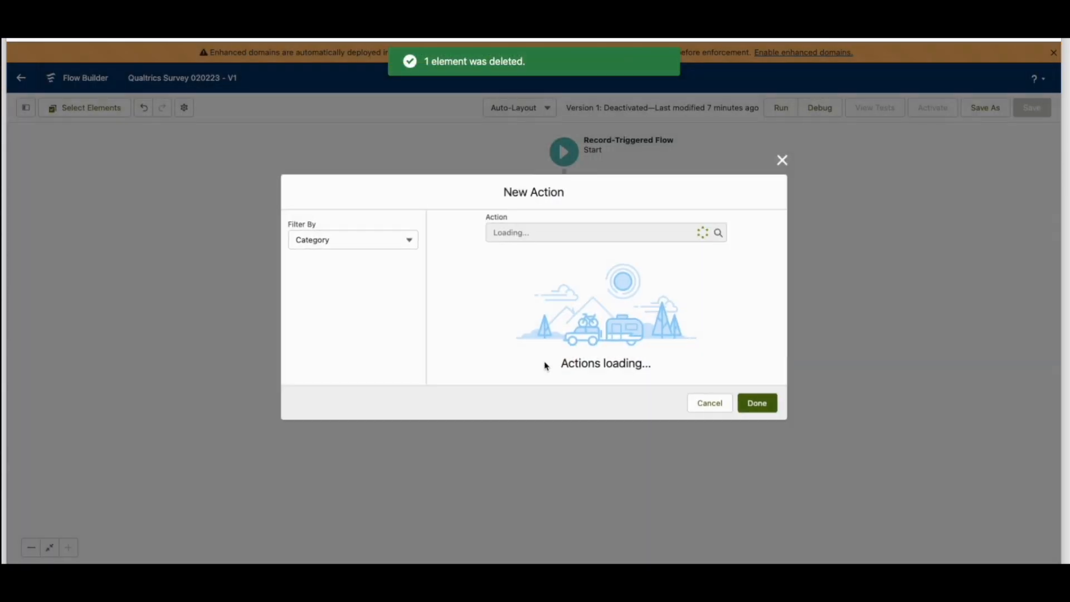
{"action": "scroll", "coordinate": [357, 277], "scroll_direction": "down", "scroll_amount": 4}
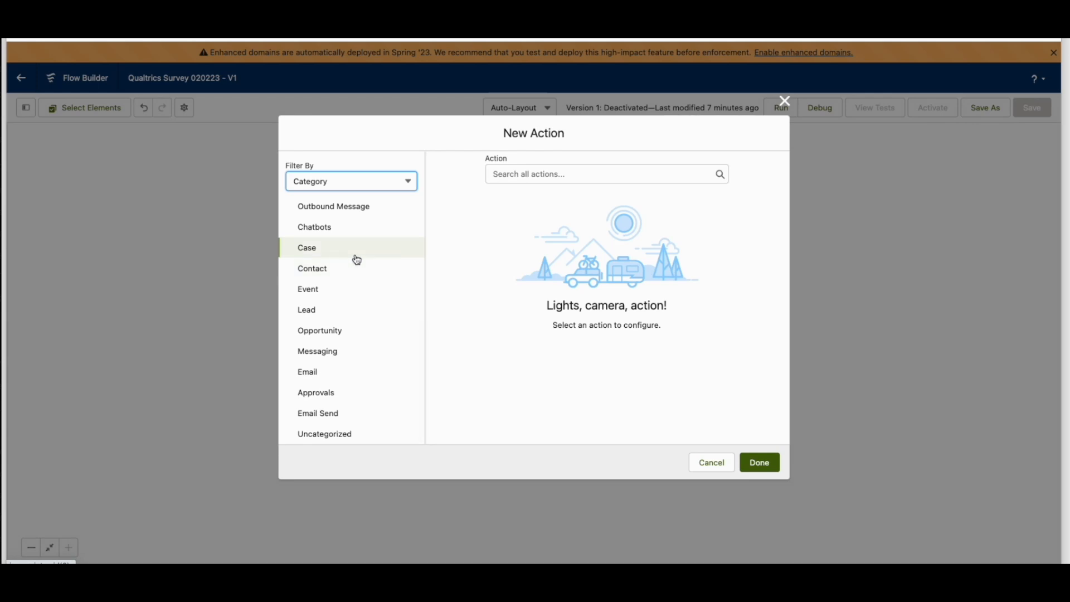
{"action": "left_click", "coordinate": [351, 208]}
{"action": "left_click", "coordinate": [556, 169]}
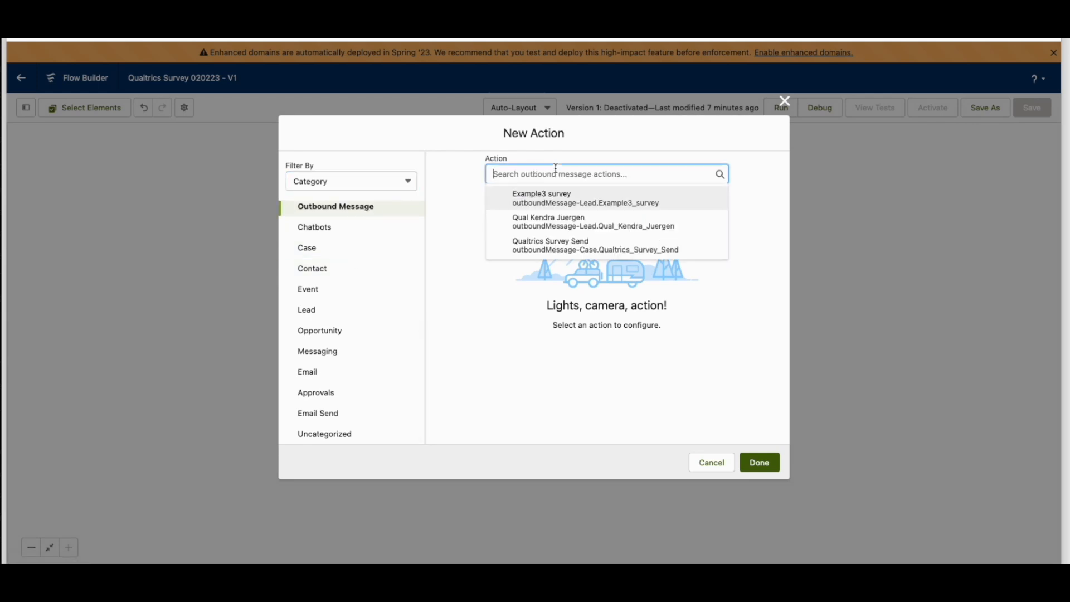
{"action": "left_click", "coordinate": [558, 199]}
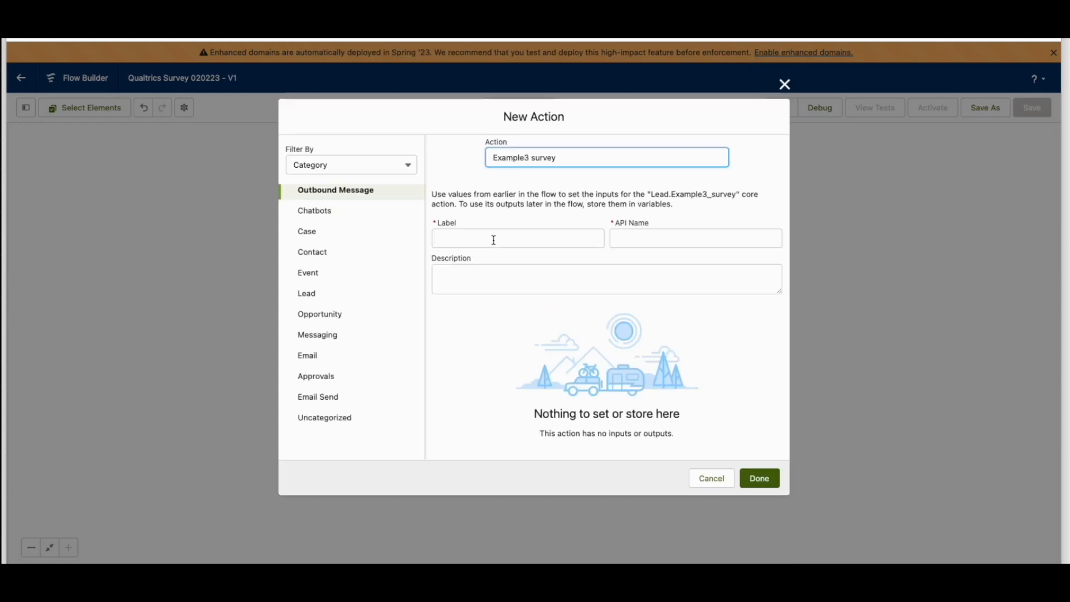
Label the new action with the two people's first names followed by "Example 3" and finish adding it
{"action": "left_click", "coordinate": [474, 238]}
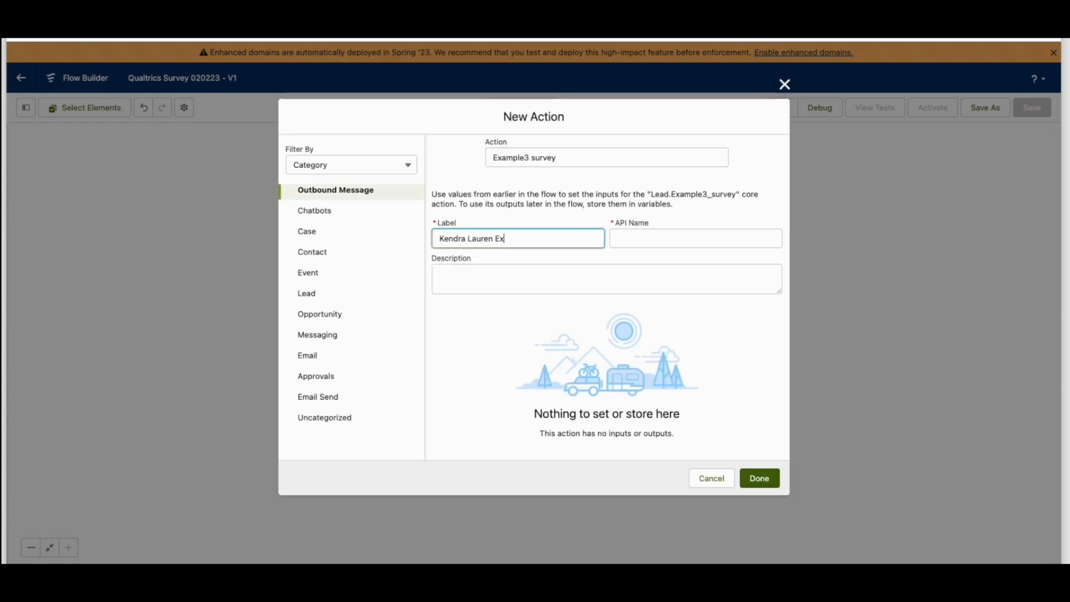
{"action": "type", "text": "Kendra Lauren Example 3"}
{"action": "key", "text": "Tab"}
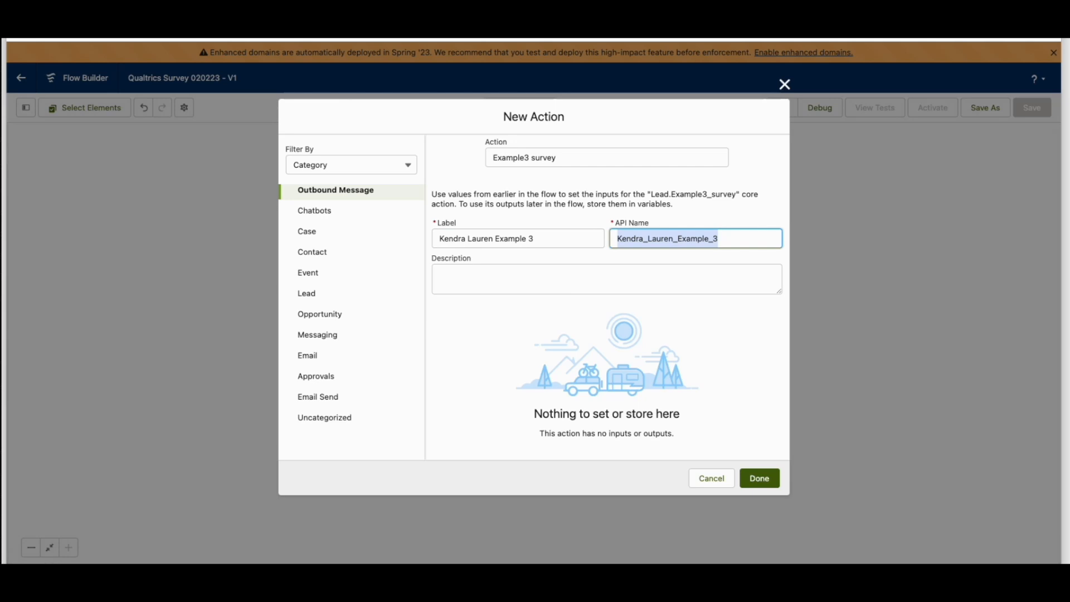
{"action": "left_click", "coordinate": [763, 478]}
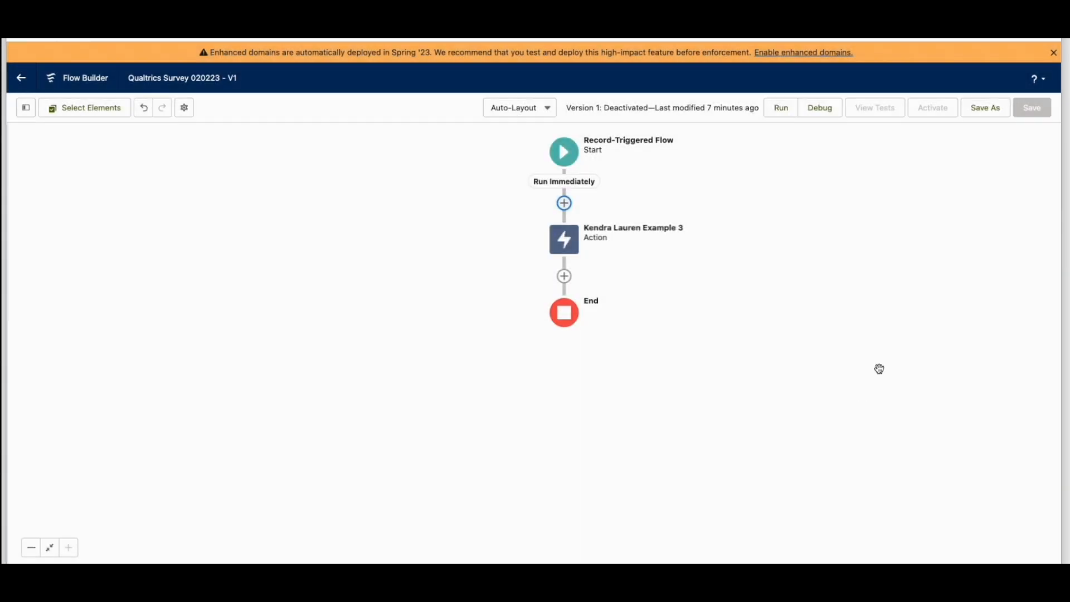
Save the flow as a new version labelled with the two people's first names and "Example 3", and activate it
{"action": "left_click", "coordinate": [987, 111]}
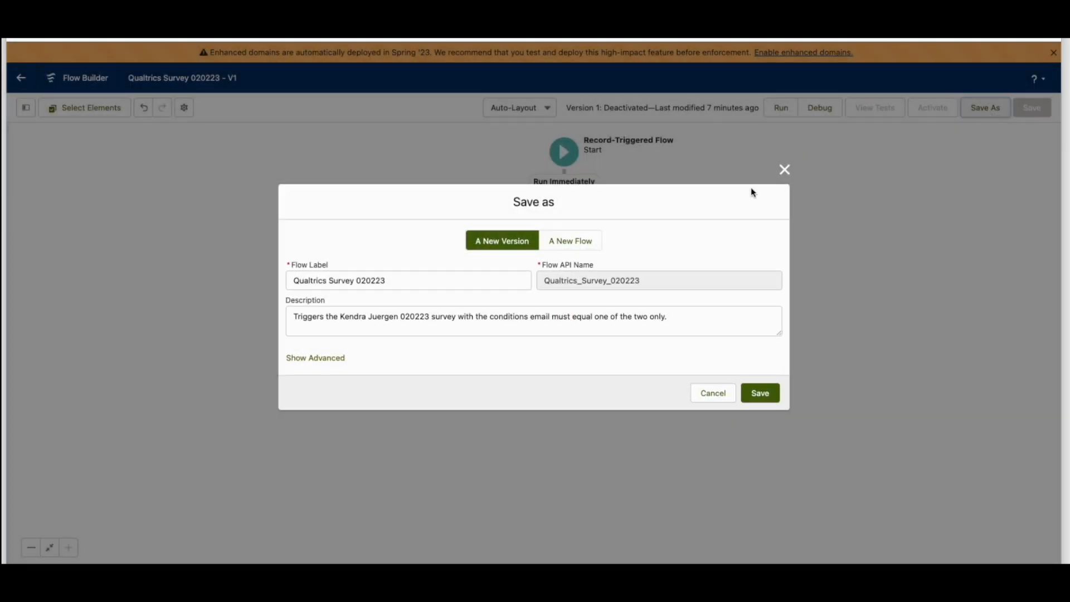
{"action": "type", "text": "Kendra Lauren S"}
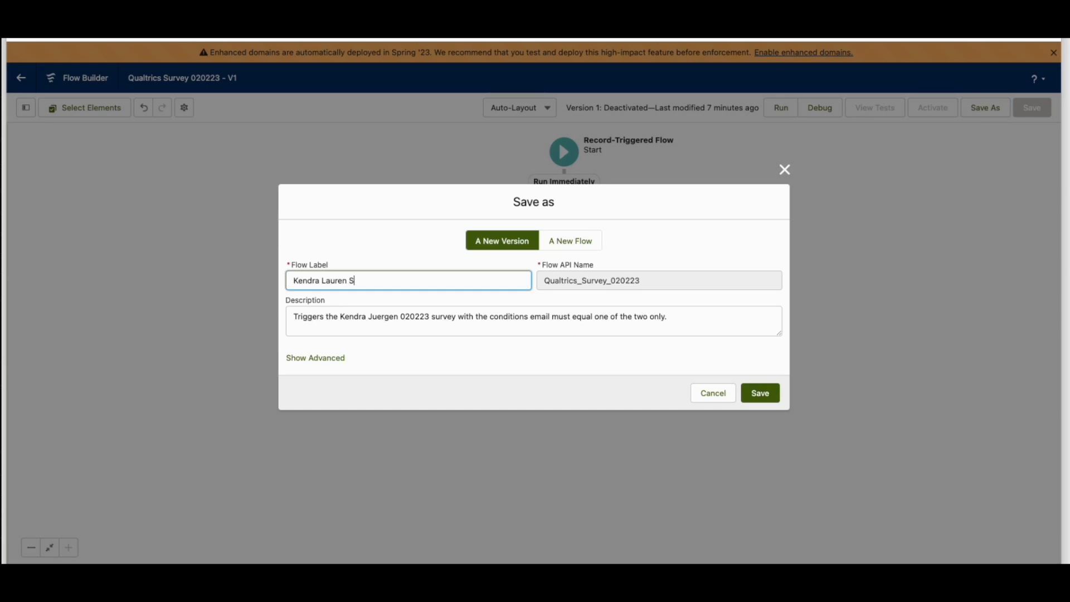
{"action": "key", "text": "BackSpace"}
{"action": "type", "text": "Example 3"}
{"action": "key", "text": "Tab"}
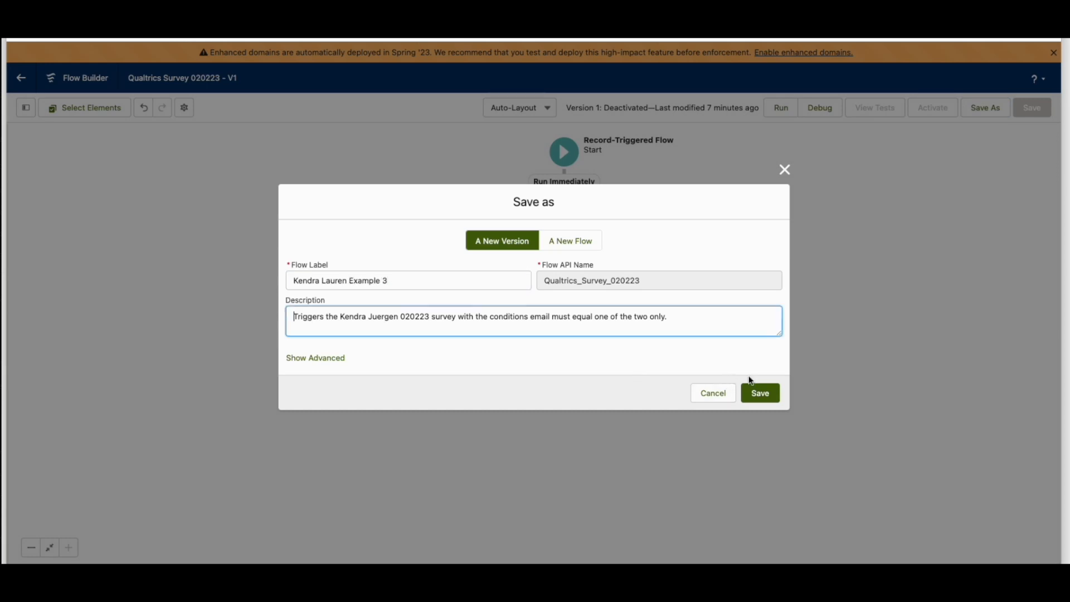
{"action": "left_click", "coordinate": [652, 277]}
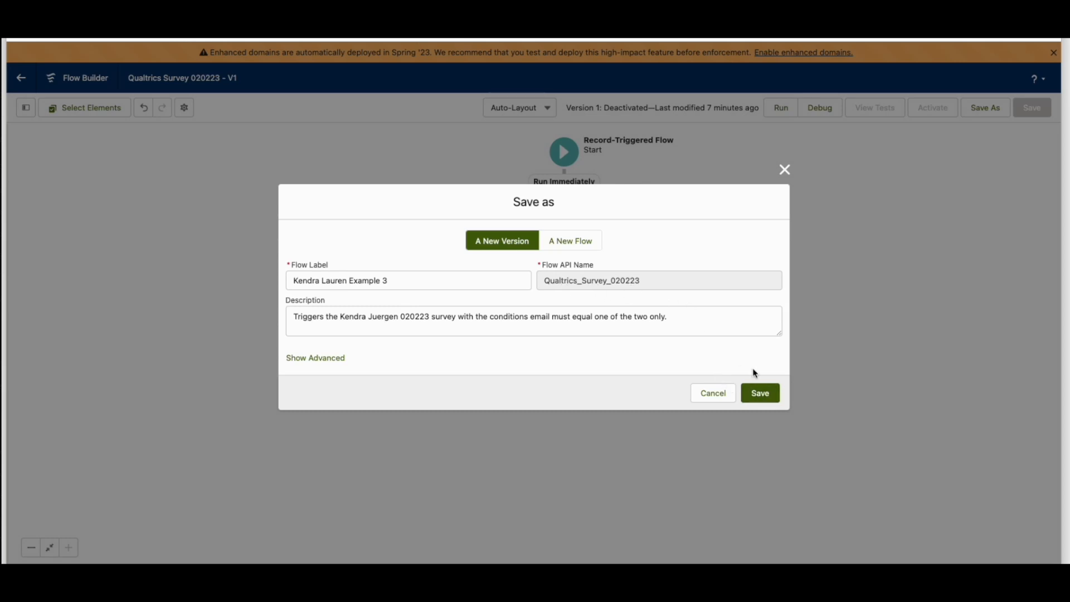
{"action": "left_click", "coordinate": [760, 392]}
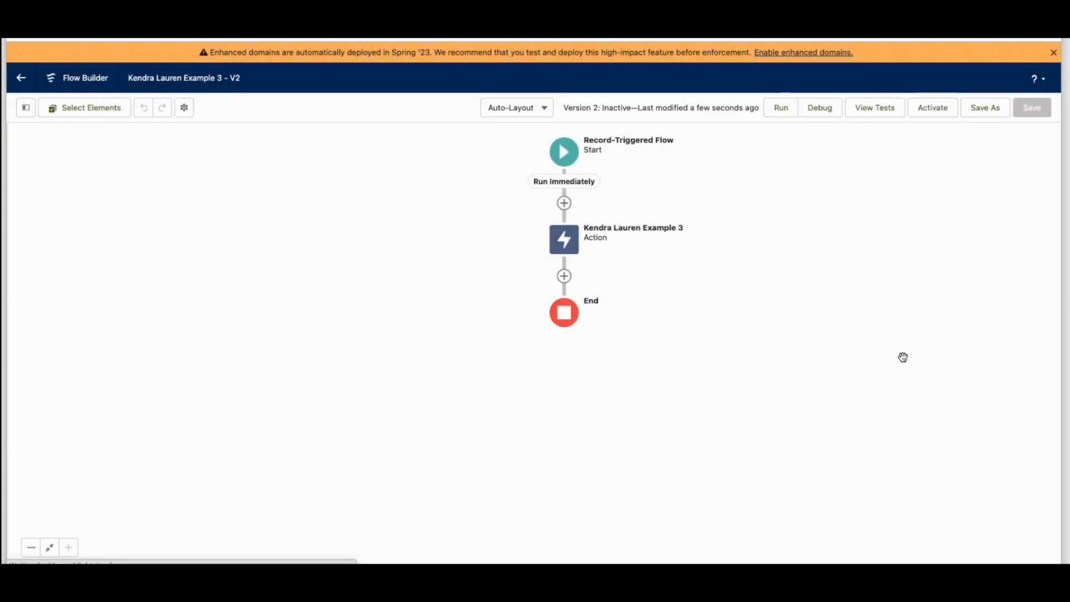
{"action": "left_click", "coordinate": [939, 118]}
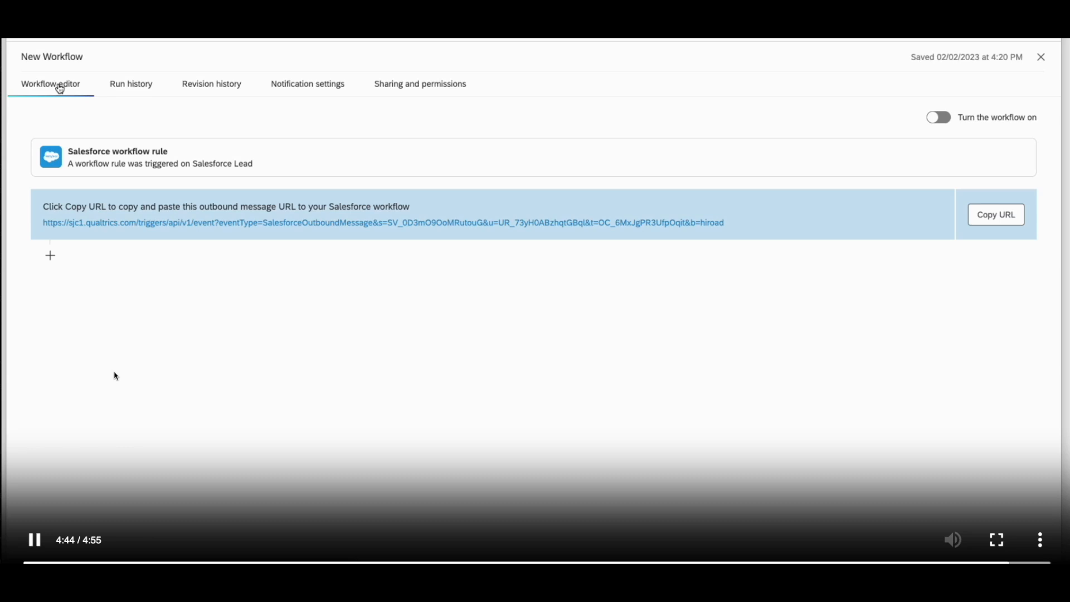
{"action": "left_click", "coordinate": [35, 540]}
{"action": "left_click", "coordinate": [36, 540]}
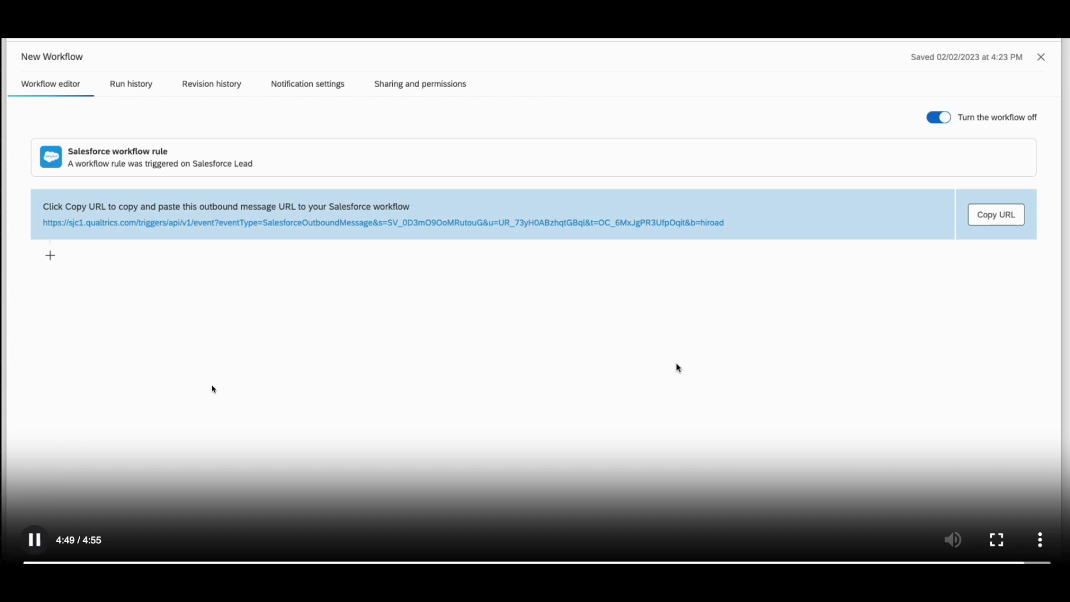